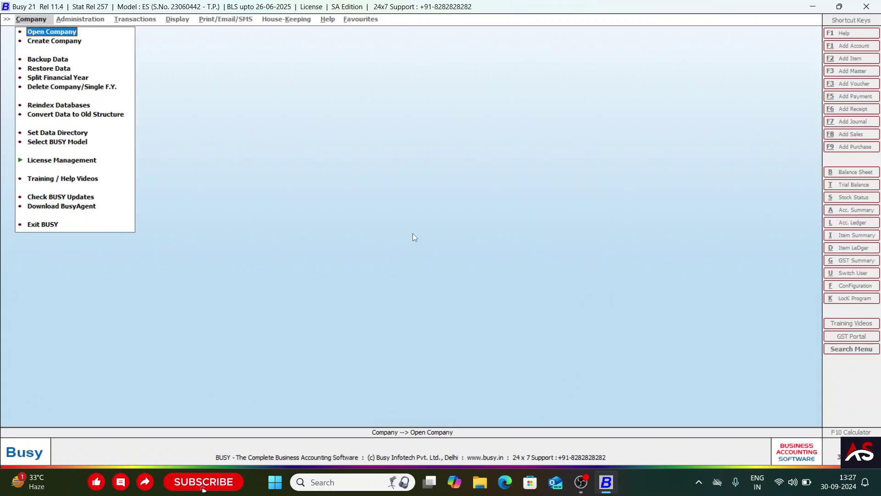
- Open company XYZ and log in with the user name
{"action": "key", "text": "Return"}
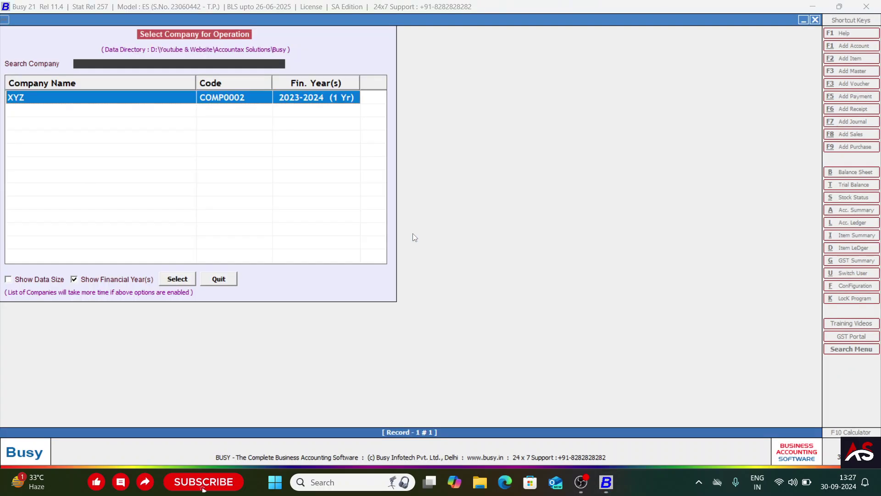
{"action": "key", "text": "Return"}
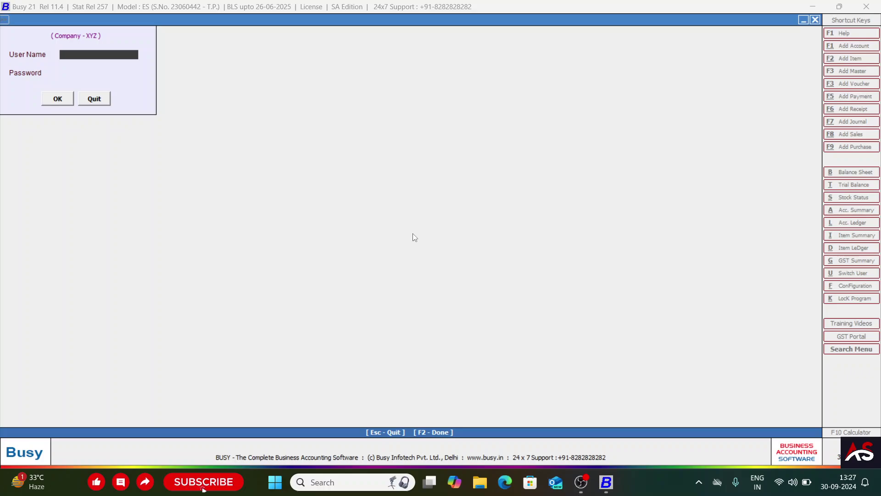
{"action": "type", "text": "A"}
{"action": "key", "text": "Return"}
{"action": "key", "text": "Return"}
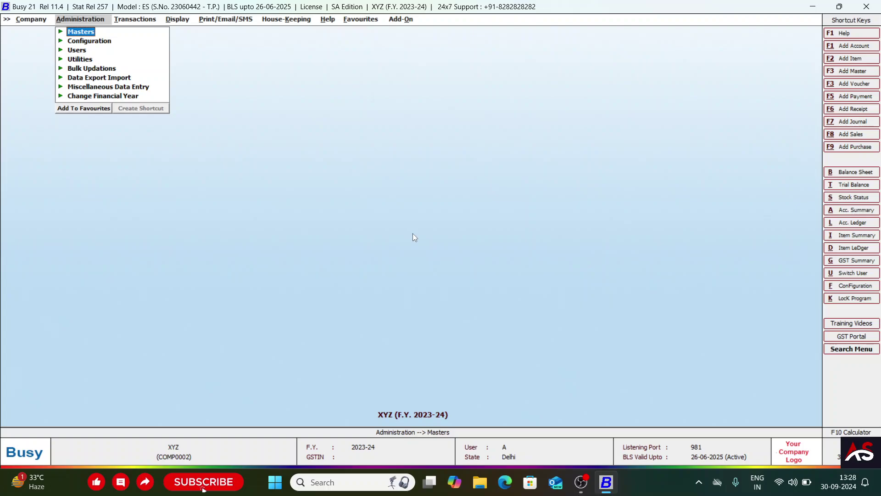
- Open a blank Add Account master via Administration > Masters > Account > Add
{"action": "key", "text": "Right"}
{"action": "key", "text": "Left"}
{"action": "key", "text": "Return"}
{"action": "key", "text": "Down"}
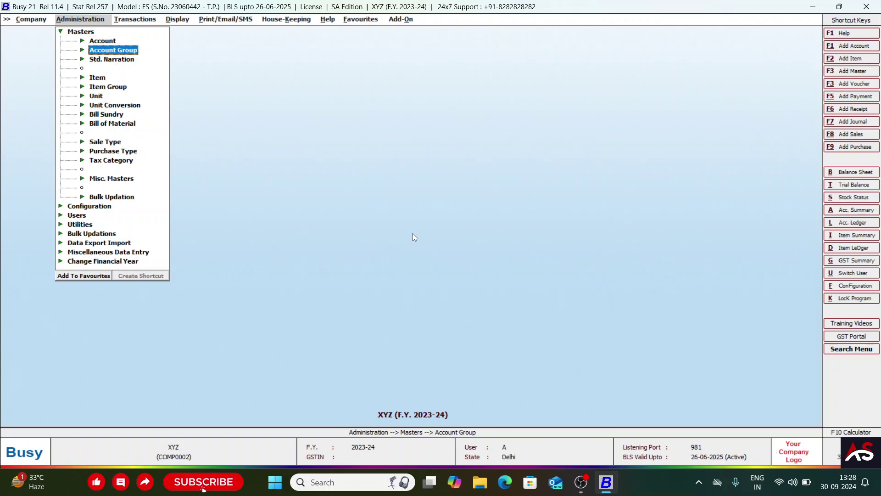
{"action": "key", "text": "Up"}
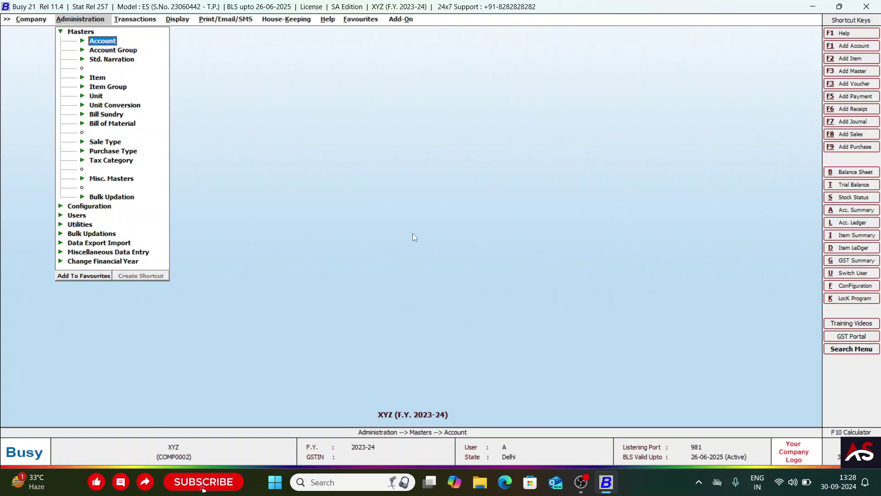
{"action": "key", "text": "Return"}
{"action": "key", "text": "Down"}
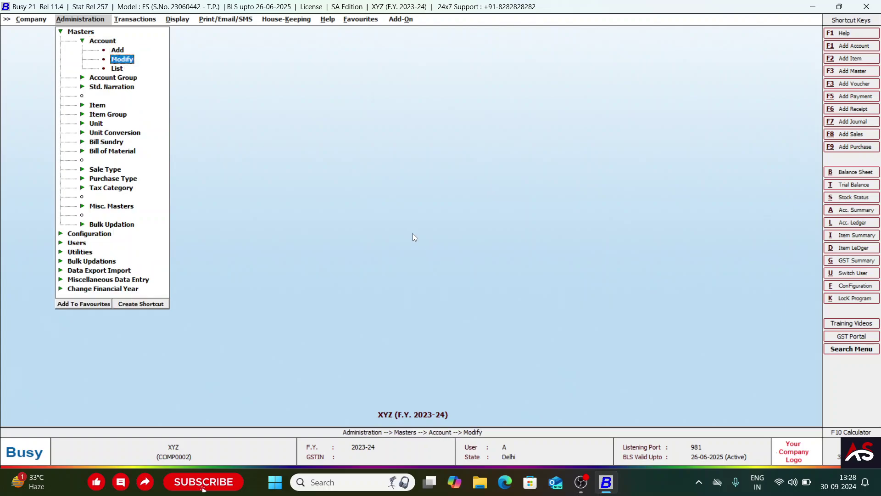
{"action": "key", "text": "Up"}
{"action": "key", "text": "Down"}
{"action": "key", "text": "Down"}
{"action": "key", "text": "Up"}
{"action": "key", "text": "Up"}
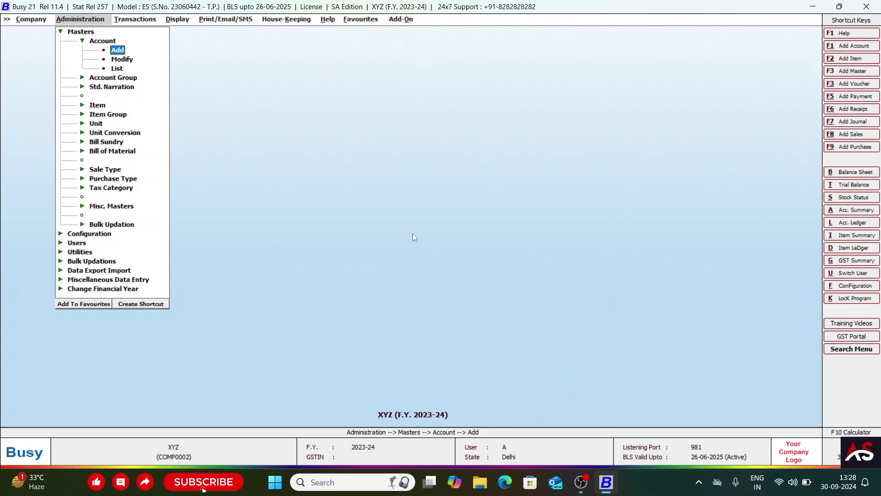
{"action": "key", "text": "Down"}
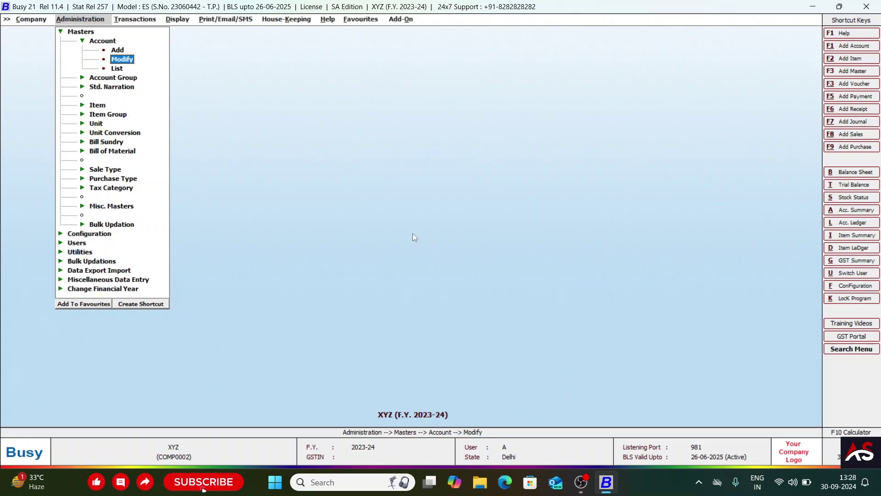
{"action": "key", "text": "Down"}
{"action": "key", "text": "Up"}
{"action": "key", "text": "Up"}
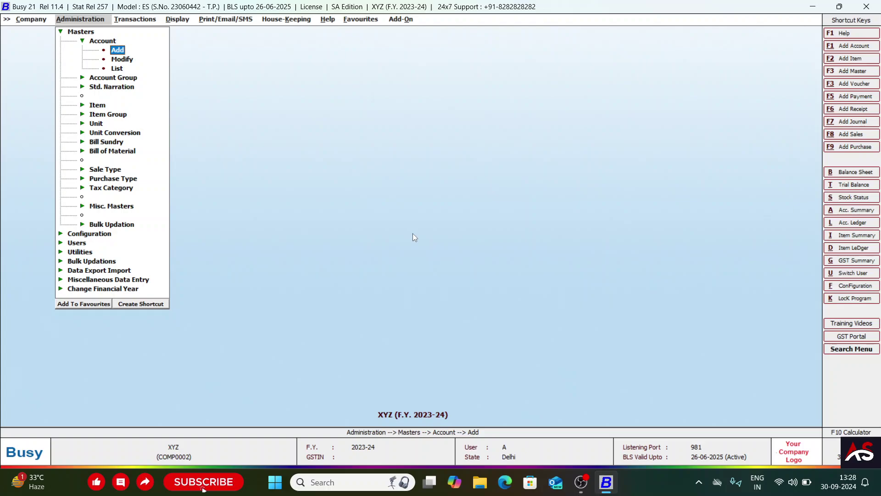
{"action": "key", "text": "Return"}
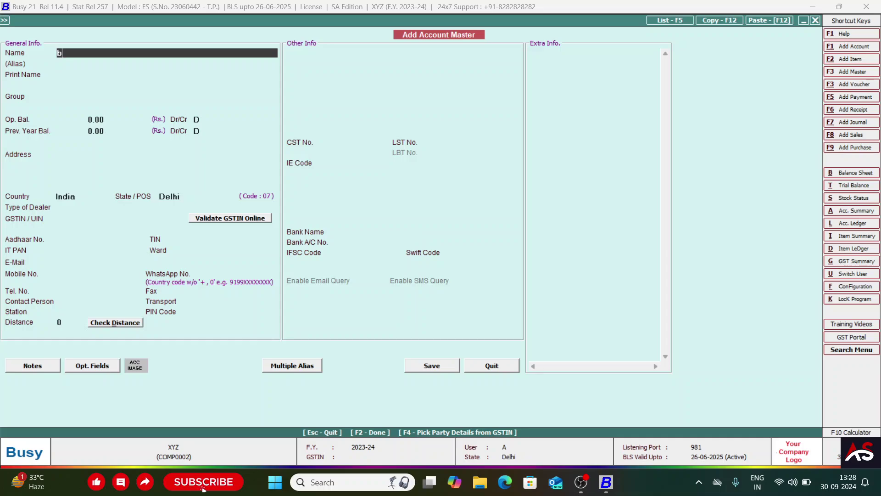
- Name the account 'Busy Private Limited'
{"action": "type", "text": "Busy Pv"}
{"action": "key", "text": "BackSpace"}
{"action": "type", "text": "ria"}
{"action": "type", "text": "vate Limit"}
{"action": "type", "text": "ed"}
{"action": "key", "text": "Return"}
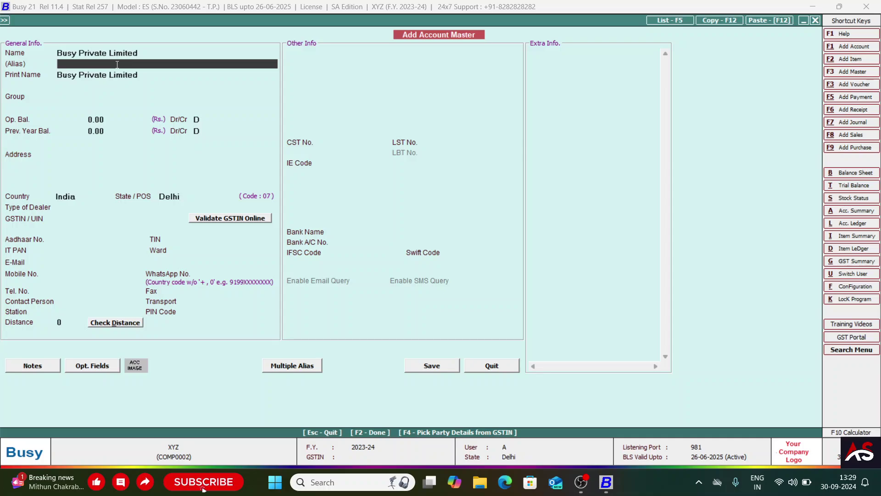
- Enter a GSTIN-style tax code as the account's alias
{"action": "type", "text": "busy"}
{"action": "key", "text": "BackSpace"}
{"action": "key", "text": "BackSpace"}
{"action": "key", "text": "BackSpace"}
{"action": "key", "text": "BackSpace"}
{"action": "type", "text": "Busy Accouting"}
{"action": "key", "text": "BackSpace"}
{"action": "key", "text": "BackSpace"}
{"action": "key", "text": "BackSpace"}
{"action": "key", "text": "BackSpace"}
{"action": "type", "text": "nting"}
{"action": "key", "text": "BackSpace"}
{"action": "key", "text": "BackSpace"}
{"action": "key", "text": "BackSpace"}
{"action": "key", "text": "BackSpace"}
{"action": "key", "text": "BackSpace"}
{"action": "key", "text": "BackSpace"}
{"action": "key", "text": "BackSpace"}
{"action": "key", "text": "BackSpace"}
{"action": "key", "text": "BackSpace"}
{"action": "key", "text": "BackSpace"}
{"action": "key", "text": "BackSpace"}
{"action": "key", "text": "BackSpace"}
{"action": "key", "text": "BackSpace"}
{"action": "key", "text": "BackSpace"}
{"action": "key", "text": "BackSpace"}
{"action": "type", "text": "07abcd"}
{"action": "key", "text": "BackSpace"}
{"action": "key", "text": "BackSpace"}
{"action": "key", "text": "BackSpace"}
{"action": "key", "text": "BackSpace"}
{"action": "type", "text": "ABCDE1234F"}
{"action": "key", "text": "Return"}
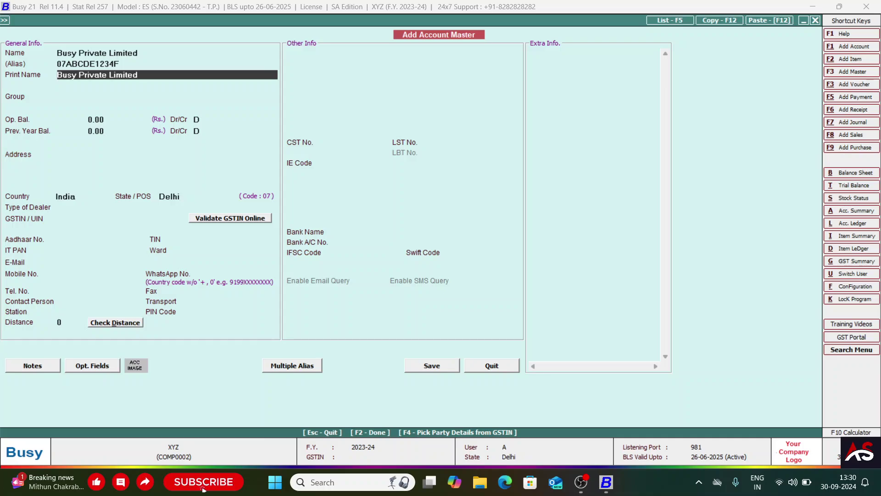
- Append '(2023-2024)' to the account name
{"action": "key", "text": "Return"}
{"action": "key", "text": "Up"}
{"action": "key", "text": "Up"}
{"action": "key", "text": "Up"}
{"action": "key", "text": "Down"}
{"action": "key", "text": "Down"}
{"action": "key", "text": "Up"}
{"action": "key", "text": "Up"}
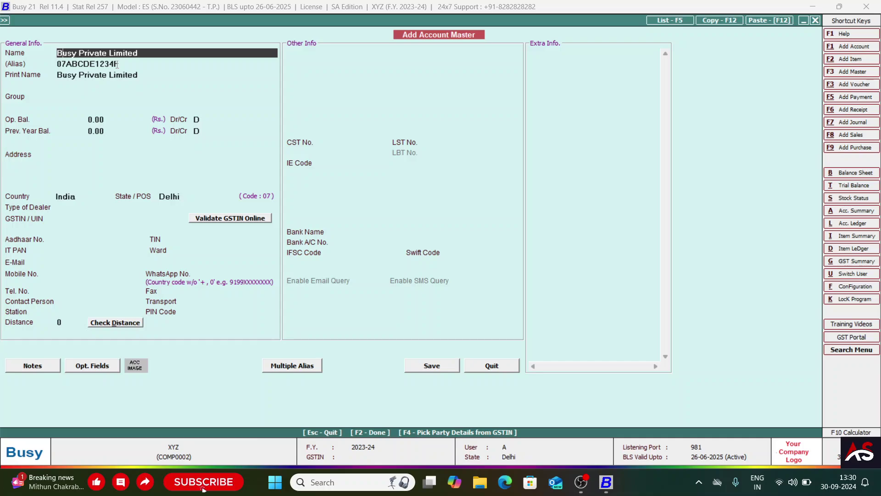
{"action": "type", "text": "("}
{"action": "type", "text": "2023-2024)"}
{"action": "key", "text": "Return"}
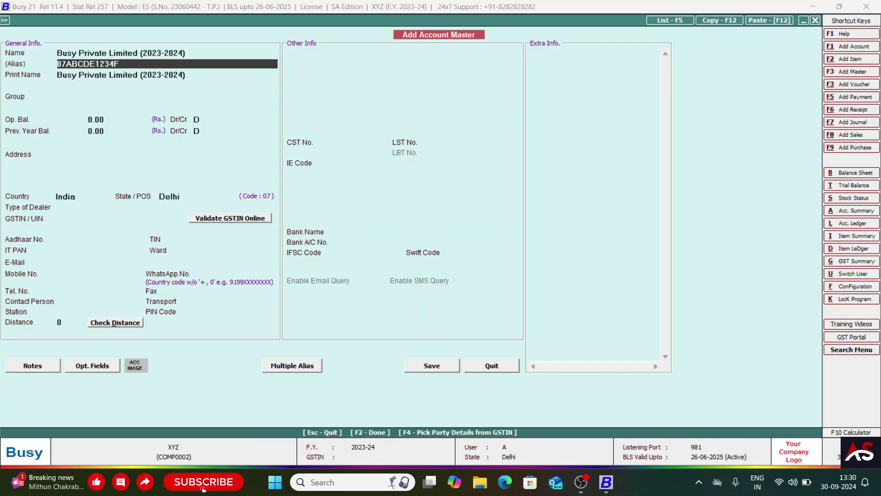
- Replace the bracketed year in the account name with a person's name
{"action": "key", "text": "Up"}
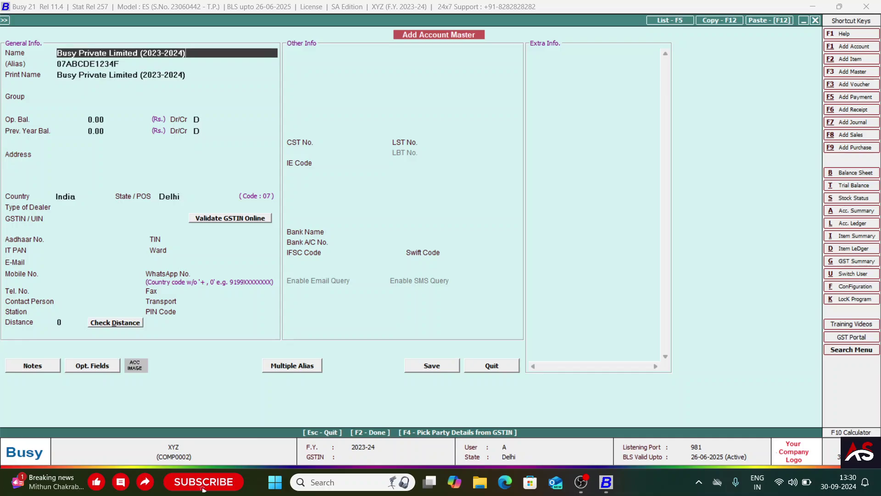
{"action": "key", "text": "BackSpace"}
{"action": "key", "text": "BackSpace"}
{"action": "key", "text": "BackSpace"}
{"action": "key", "text": "BackSpace"}
{"action": "key", "text": "BackSpace"}
{"action": "key", "text": "BackSpace"}
{"action": "key", "text": "BackSpace"}
{"action": "key", "text": "BackSpace"}
{"action": "key", "text": "BackSpace"}
{"action": "key", "text": "BackSpace"}
{"action": "key", "text": "BackSpace"}
{"action": "type", "text": "ab"}
{"action": "key", "text": "BackSpace"}
{"action": "key", "text": "BackSpace"}
{"action": "type", "text": "("}
{"action": "type", "text": "abc"}
{"action": "key", "text": "BackSpace"}
{"action": "key", "text": "BackSpace"}
{"action": "key", "text": "BackSpace"}
{"action": "type", "text": "abc"}
{"action": "key", "text": "BackSpace"}
{"action": "key", "text": "BackSpace"}
{"action": "key", "text": "BackSpace"}
{"action": "type", "text": "Ram)"}
{"action": "key", "text": "Return"}
{"action": "key", "text": "Return"}
- Trim the print name back to 'Busy Private Limited' and move on to Group
{"action": "key", "text": "ctrl+Left"}
{"action": "key", "text": "ctrl+Left"}
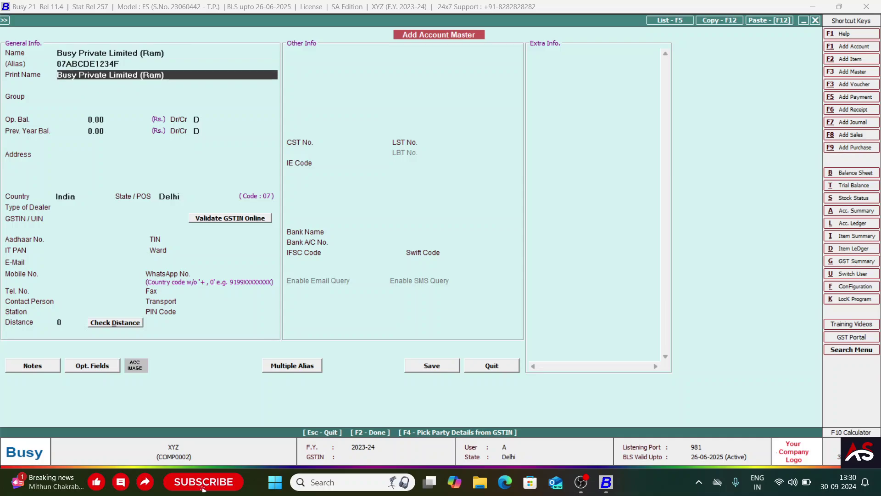
{"action": "key", "text": "BackSpace"}
{"action": "key", "text": "BackSpace"}
{"action": "key", "text": "BackSpace"}
{"action": "key", "text": "BackSpace"}
{"action": "key", "text": "BackSpace"}
{"action": "key", "text": "BackSpace"}
{"action": "type", "text": "(Du"}
{"action": "key", "text": "BackSpace"}
{"action": "key", "text": "BackSpace"}
{"action": "key", "text": "BackSpace"}
{"action": "key", "text": "BackSpace"}
{"action": "key", "text": "Return"}
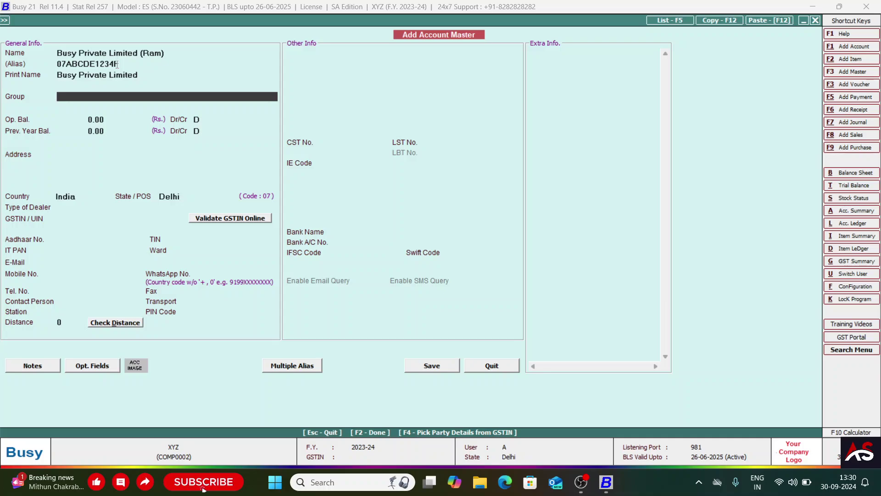
{"action": "left_click", "coordinate": [113, 54]}
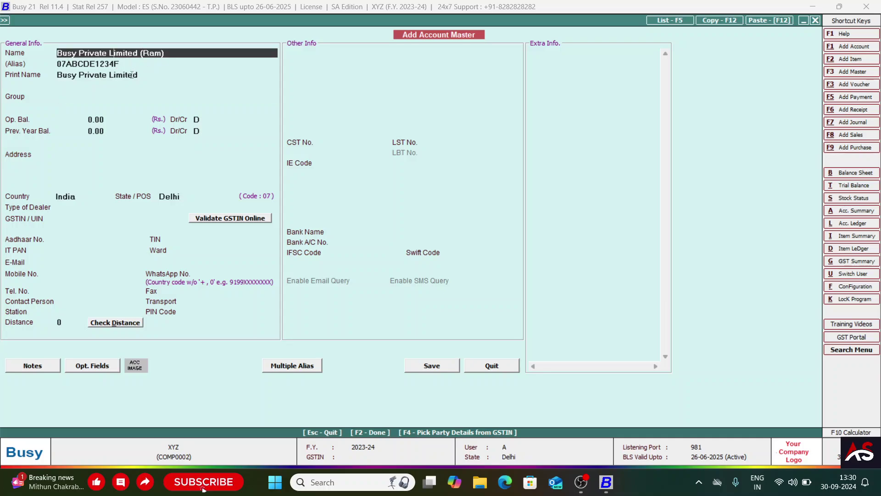
{"action": "left_click", "coordinate": [133, 74]}
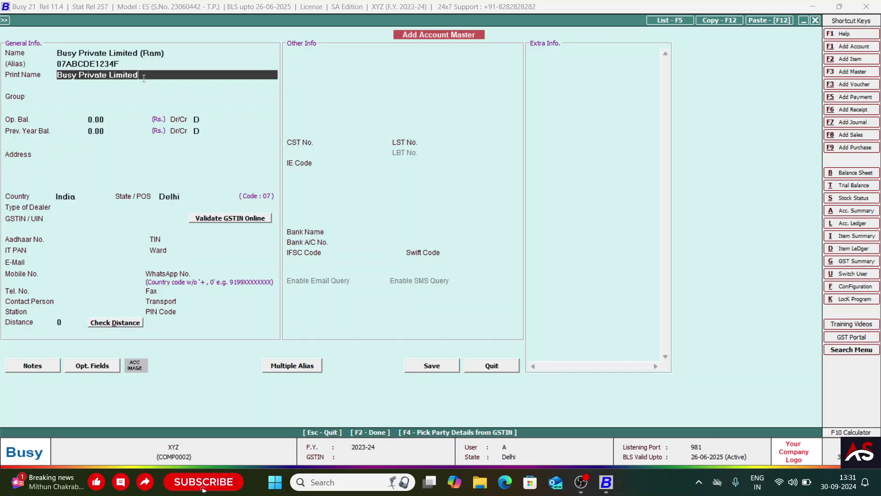
{"action": "left_click", "coordinate": [142, 53]}
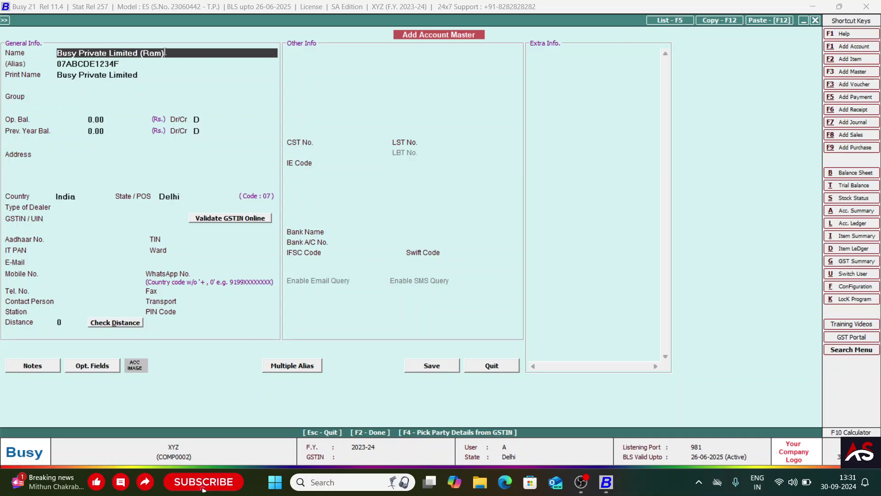
{"action": "key", "text": "Return"}
{"action": "key", "text": "Return"}
{"action": "key", "text": "Return"}
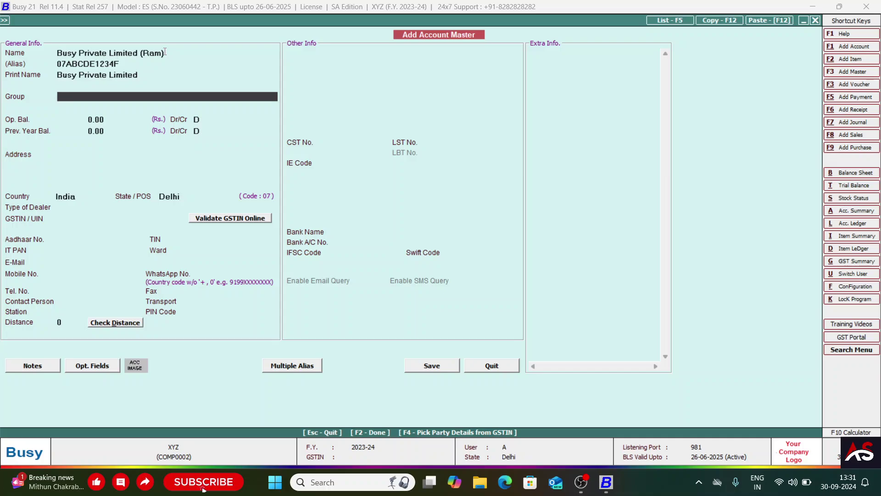
- Put the account under the Sundry Creditors group
{"action": "key", "text": "Return"}
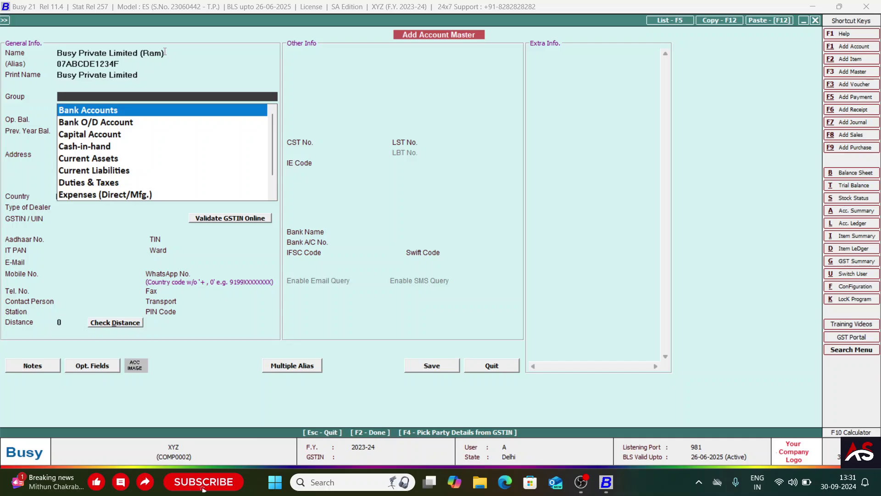
{"action": "key", "text": "Down"}
{"action": "key", "text": "Down"}
{"action": "key", "text": "Up"}
{"action": "key", "text": "Up"}
{"action": "key", "text": "Down"}
{"action": "key", "text": "Down"}
{"action": "key", "text": "Down"}
{"action": "key", "text": "Down"}
{"action": "key", "text": "Down"}
{"action": "key", "text": "Up"}
{"action": "key", "text": "Down"}
{"action": "key", "text": "Down"}
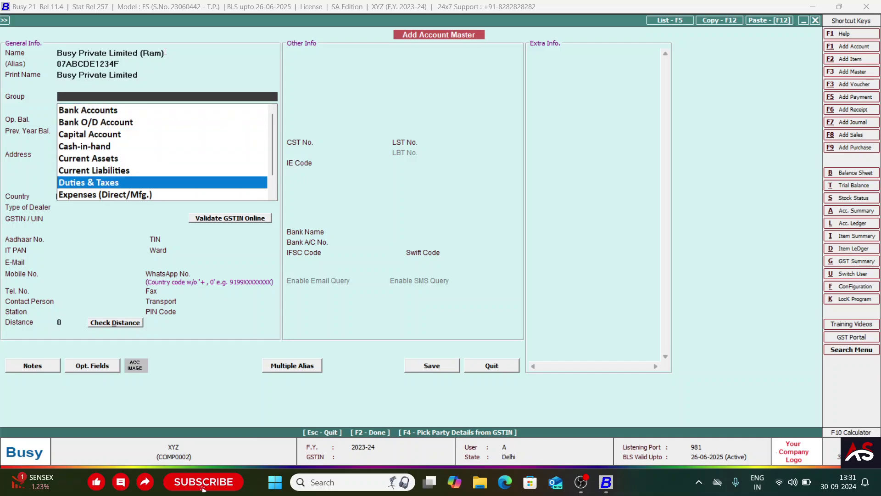
{"action": "key", "text": "Down"}
{"action": "key", "text": "Down"}
{"action": "key", "text": "Down"}
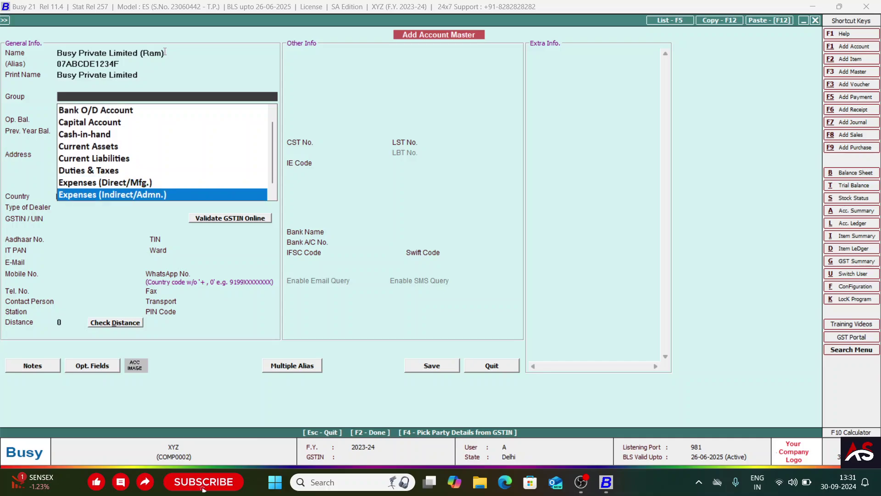
{"action": "key", "text": "Down"}
{"action": "key", "text": "Down"}
{"action": "key", "text": "Down"}
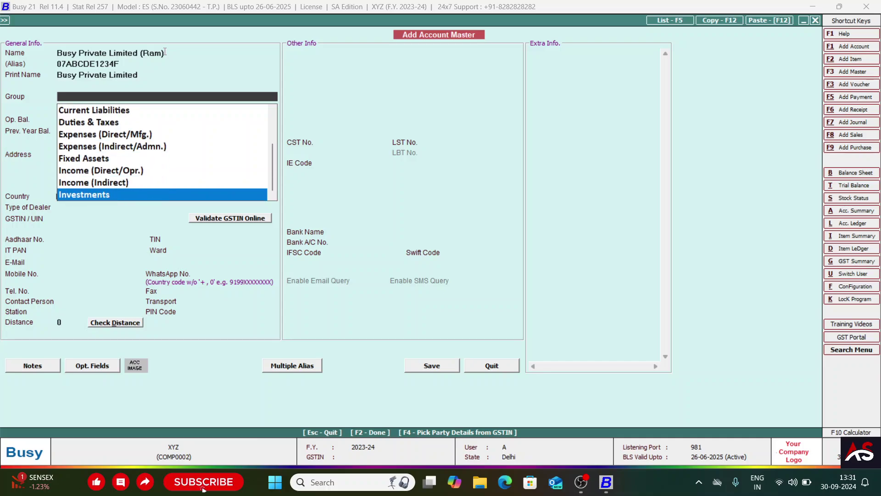
{"action": "type", "text": "sundry"}
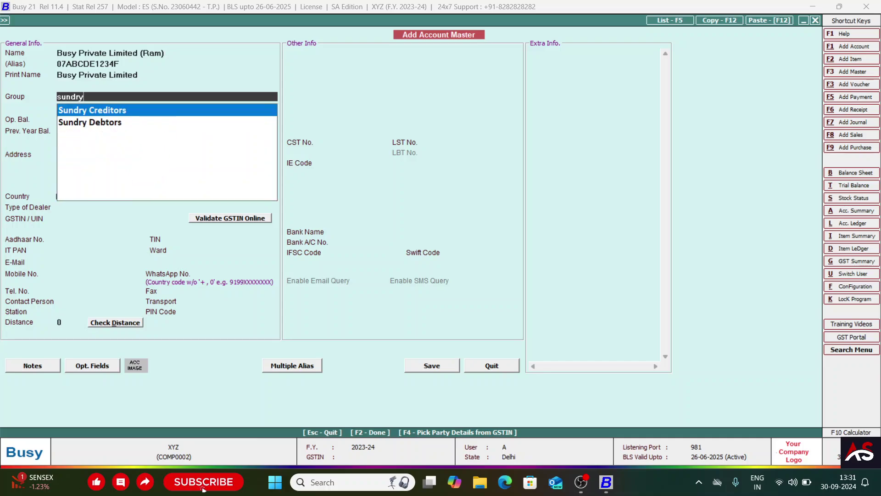
{"action": "key", "text": "Return"}
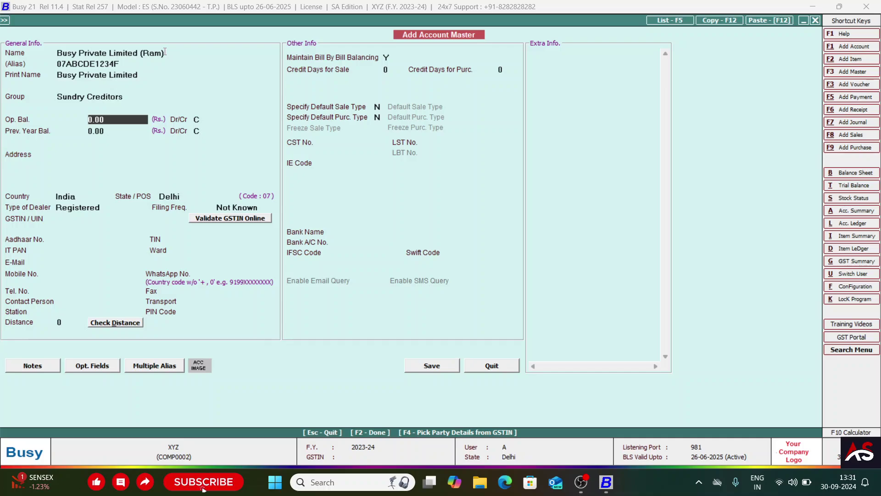
- Leave opening and previous-year balances at 0.00 credit
{"action": "key", "text": "Return"}
{"action": "key", "text": "Up"}
{"action": "key", "text": "Return"}
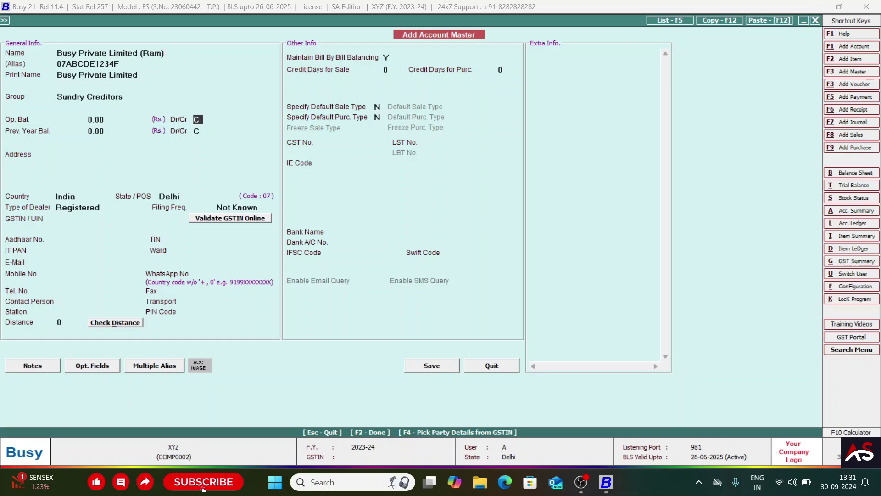
{"action": "key", "text": "Return"}
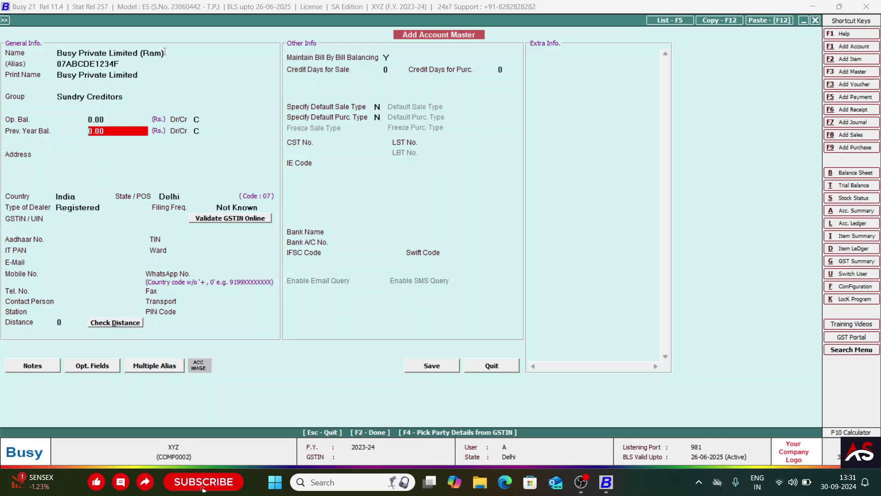
{"action": "key", "text": "Up"}
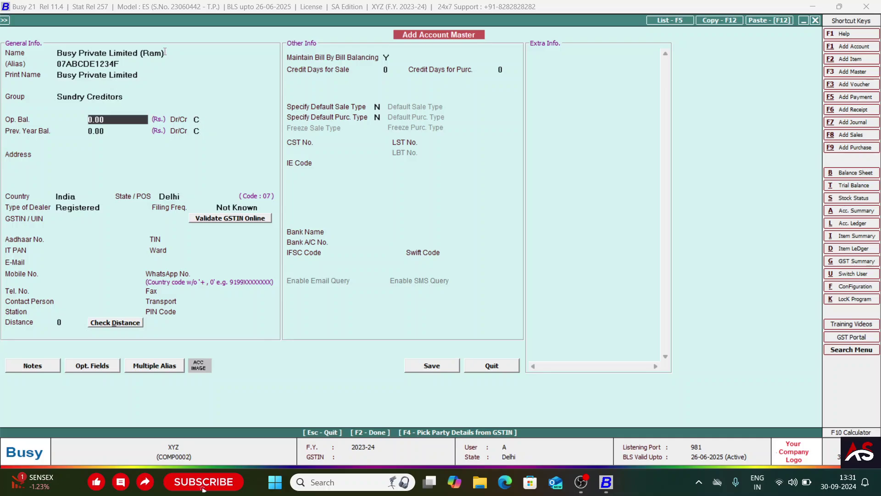
{"action": "key", "text": "Return"}
{"action": "key", "text": "Return"}
{"action": "key", "text": "Return"}
{"action": "key", "text": "Up"}
{"action": "key", "text": "Return"}
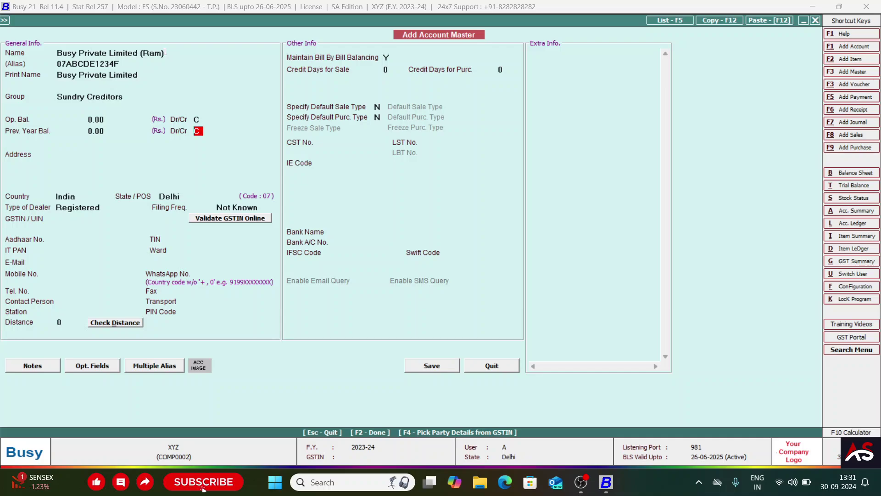
{"action": "key", "text": "Return"}
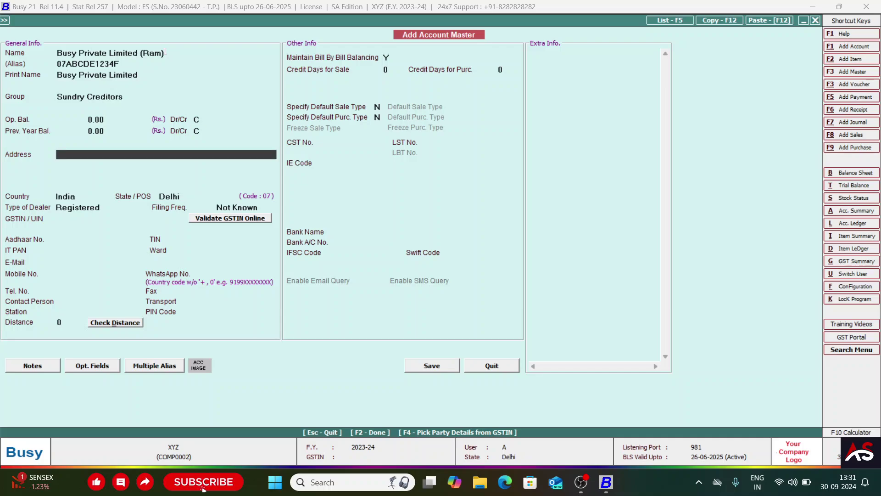
- Enter the address 'Abc Road Near HP Petrol Pump Delhi' with state Delhi
{"action": "type", "text": "Abc Road Near"}
{"action": "type", "text": "HP Pet"}
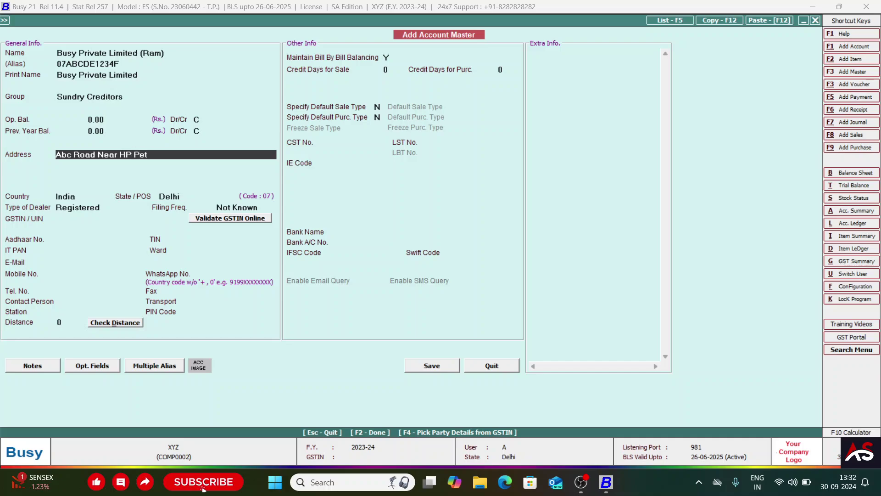
{"action": "type", "text": "rol Pump Delhi"}
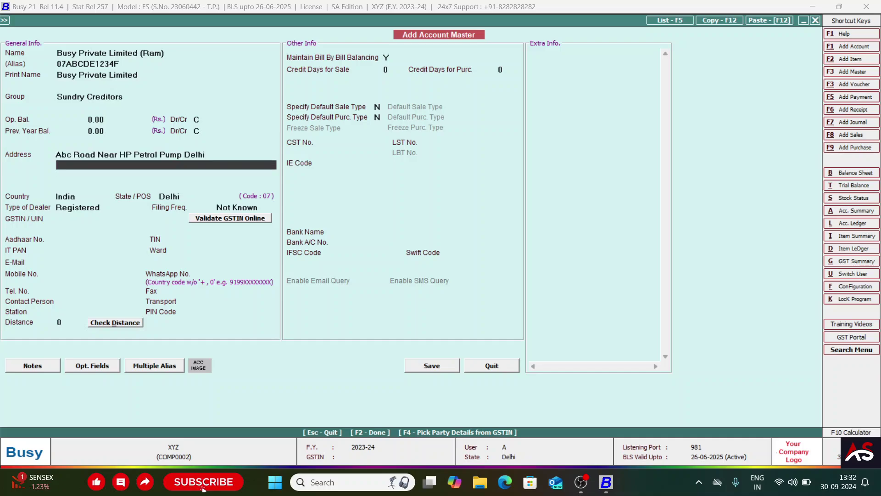
{"action": "key", "text": "Return"}
{"action": "key", "text": "Return"}
{"action": "key", "text": "Return"}
{"action": "key", "text": "Return"}
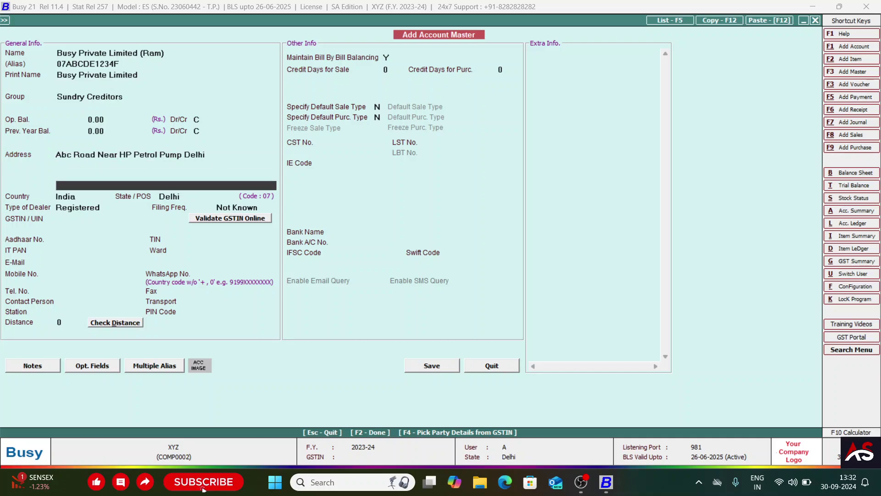
{"action": "key", "text": "Return"}
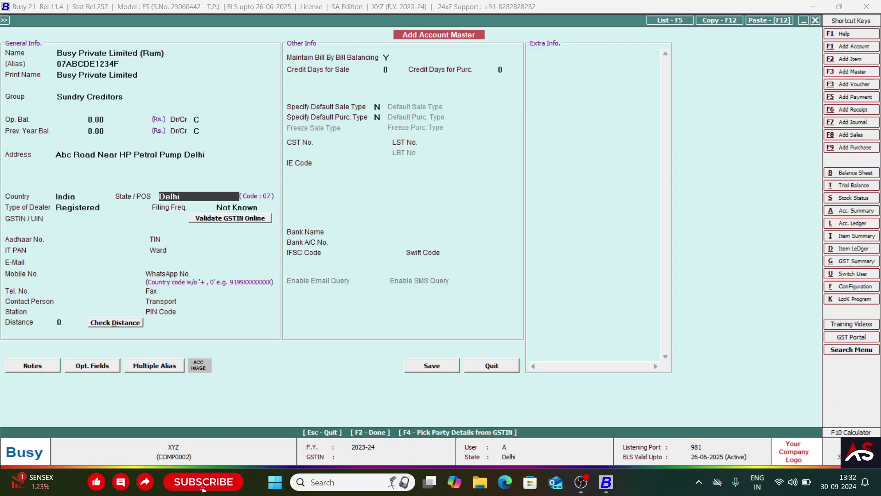
{"action": "type", "text": "delhi"}
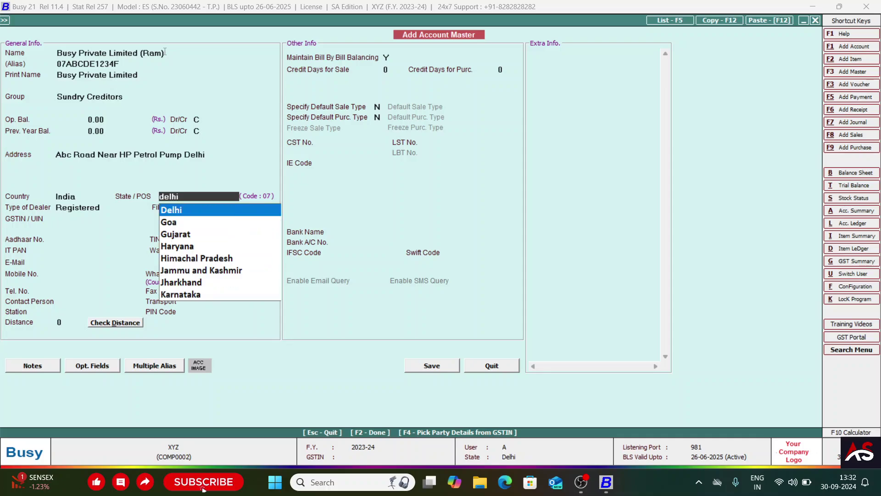
{"action": "key", "text": "Return"}
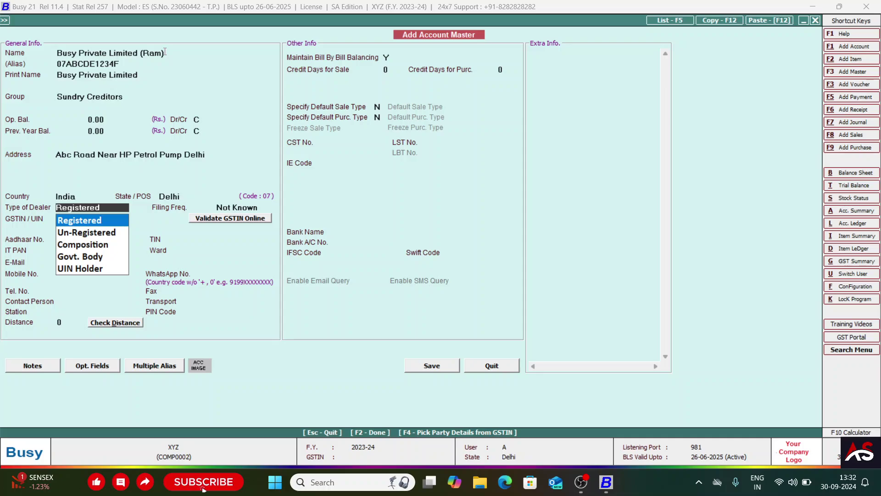
- Keep the filing frequency at Not Known after reviewing the options
{"action": "key", "text": "Return"}
{"action": "key", "text": "Return"}
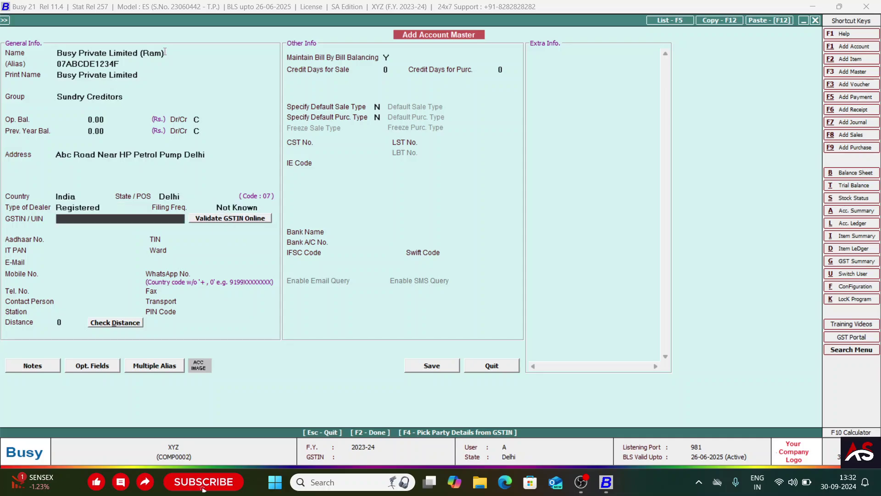
{"action": "key", "text": "Up"}
{"action": "key", "text": "Down"}
{"action": "key", "text": "Down"}
{"action": "key", "text": "Up"}
{"action": "key", "text": "Up"}
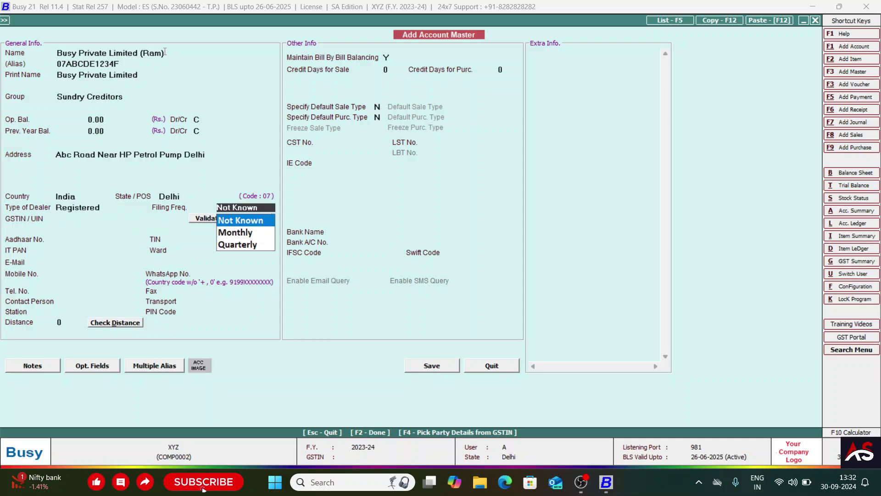
{"action": "key", "text": "Down"}
{"action": "key", "text": "Up"}
{"action": "key", "text": "Down"}
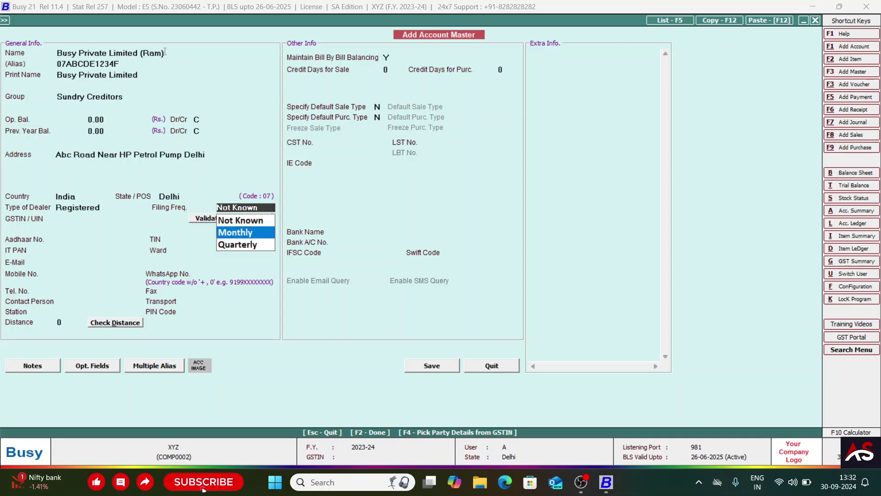
{"action": "key", "text": "Up"}
{"action": "key", "text": "Down"}
{"action": "key", "text": "Down"}
{"action": "key", "text": "Up"}
{"action": "key", "text": "Up"}
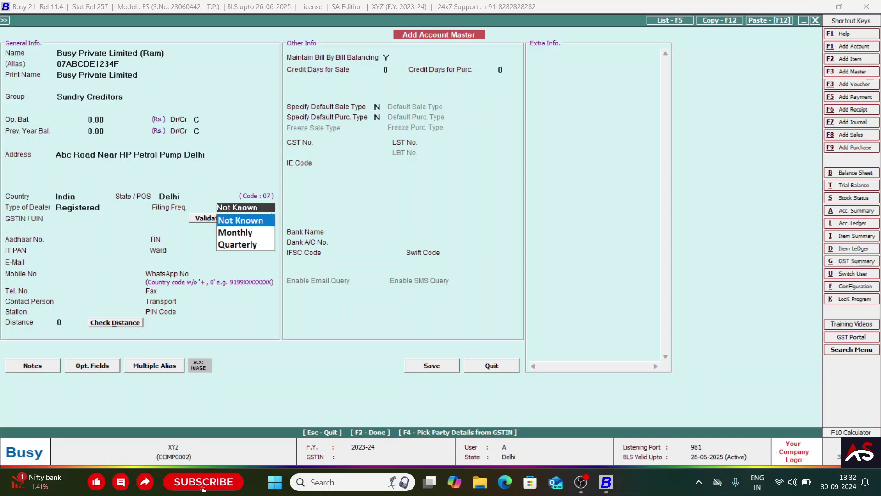
{"action": "key", "text": "Down"}
{"action": "key", "text": "Down"}
{"action": "key", "text": "Up"}
{"action": "key", "text": "Up"}
{"action": "key", "text": "Return"}
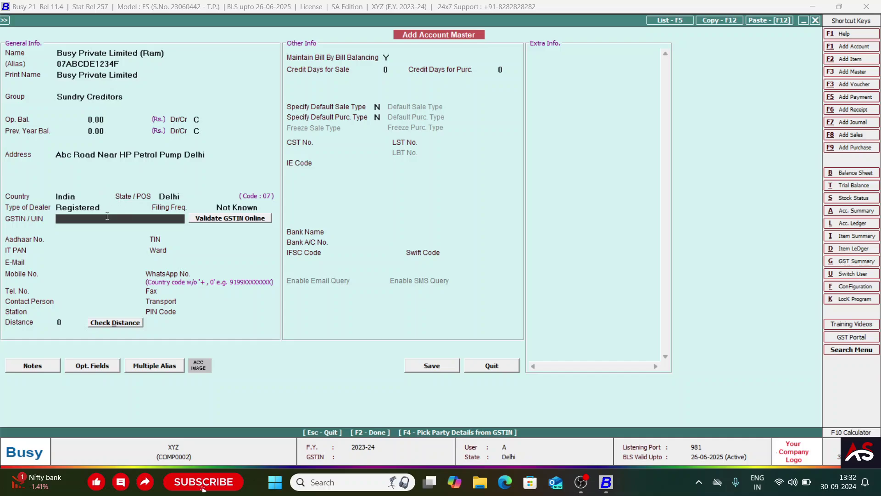
- Set the dealer type to Un-Registered
{"action": "left_click", "coordinate": [78, 206]}
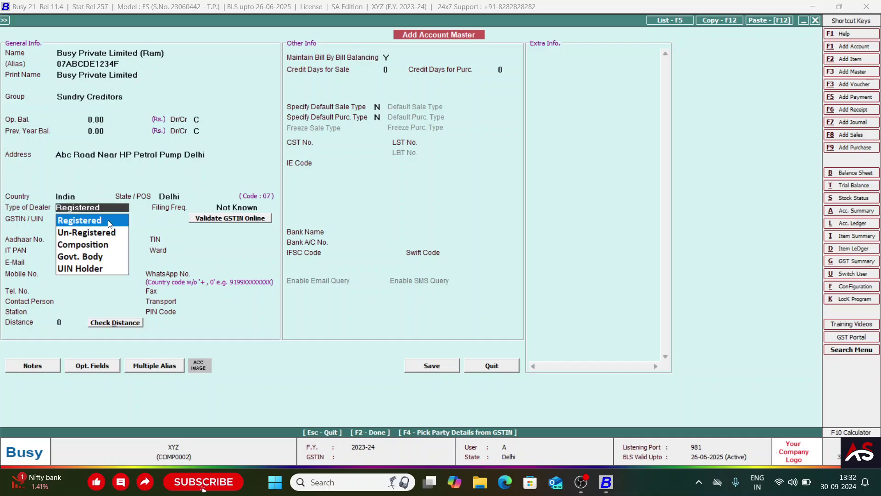
{"action": "key", "text": "Down"}
{"action": "key", "text": "Up"}
{"action": "key", "text": "Down"}
{"action": "key", "text": "Return"}
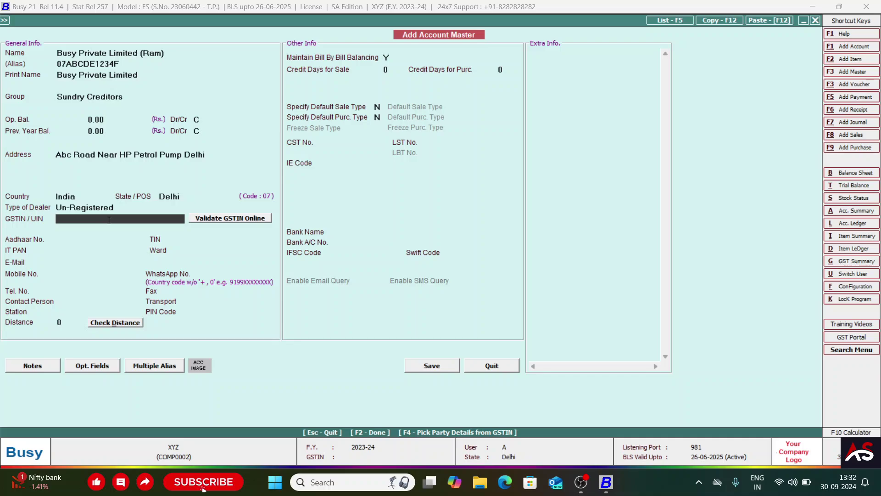
- Try the other dealer types, briefly selecting UIN Holder
{"action": "key", "text": "Up"}
{"action": "key", "text": "Down"}
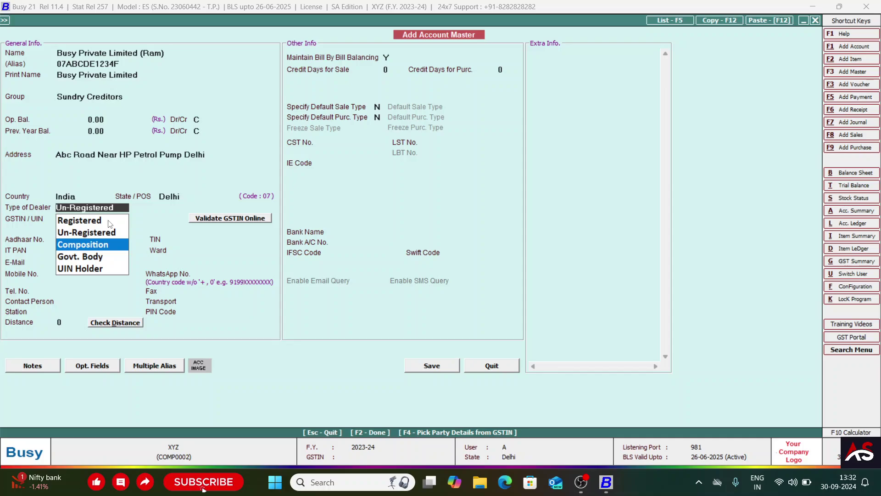
{"action": "key", "text": "Down"}
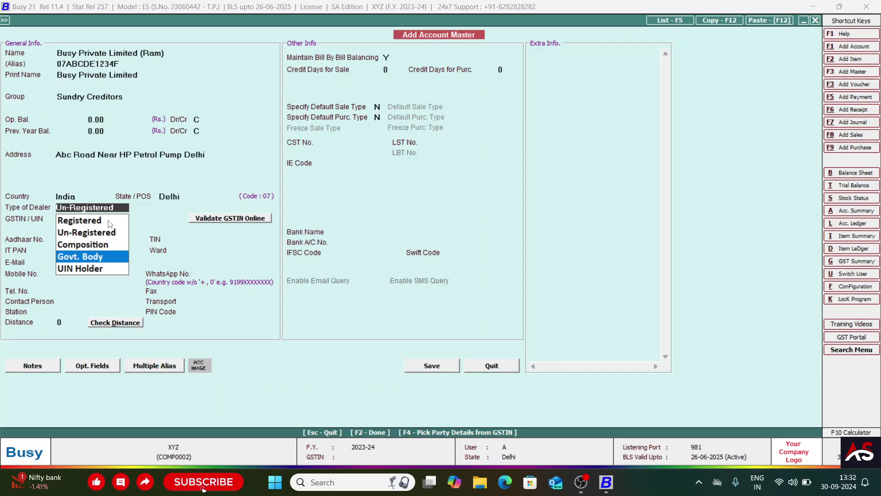
{"action": "key", "text": "Up"}
{"action": "key", "text": "Down"}
{"action": "key", "text": "Down"}
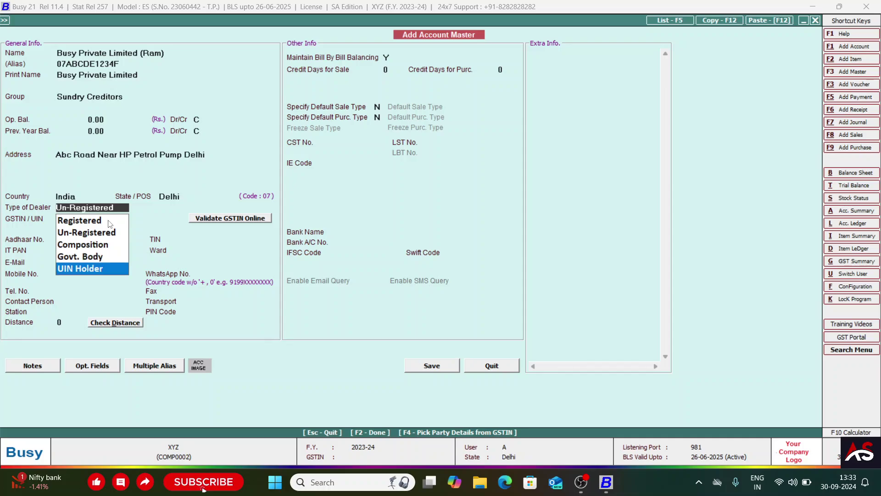
{"action": "key", "text": "Up"}
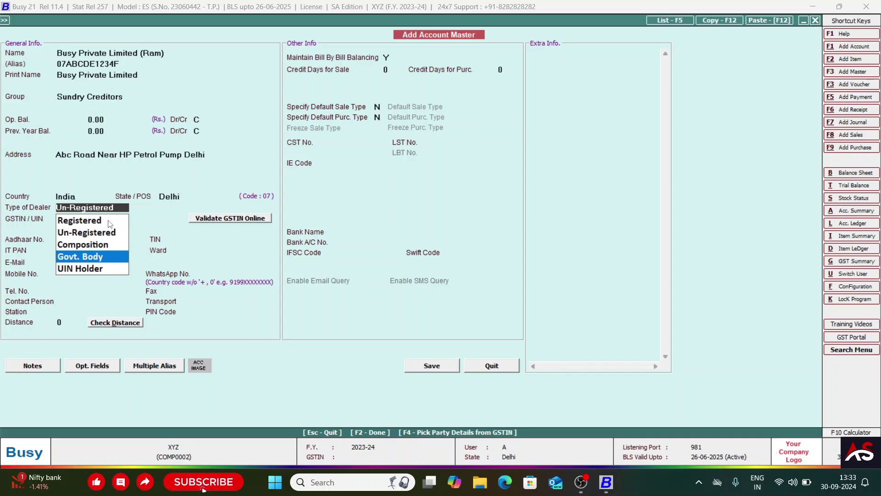
{"action": "key", "text": "Down"}
{"action": "key", "text": "Return"}
- Switch the dealer type back to Un-Registered
{"action": "key", "text": "Up"}
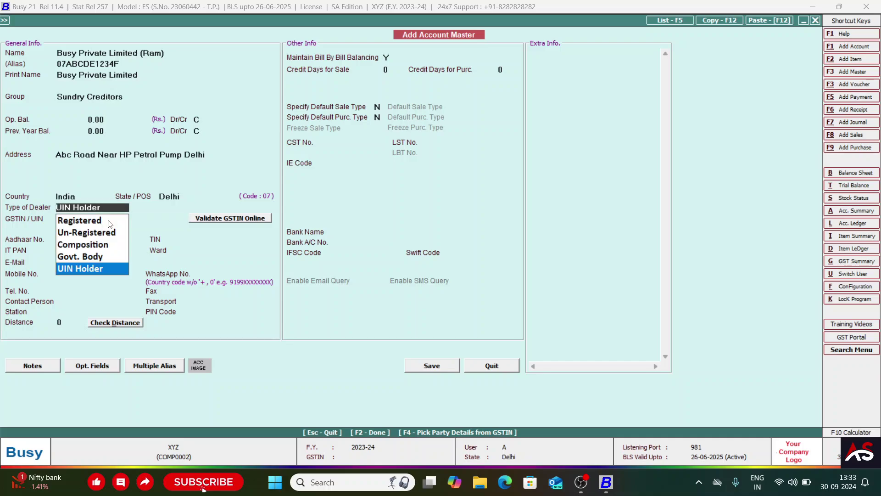
{"action": "key", "text": "Up"}
{"action": "key", "text": "Up"}
{"action": "key", "text": "Up"}
{"action": "key", "text": "Up"}
{"action": "key", "text": "Down"}
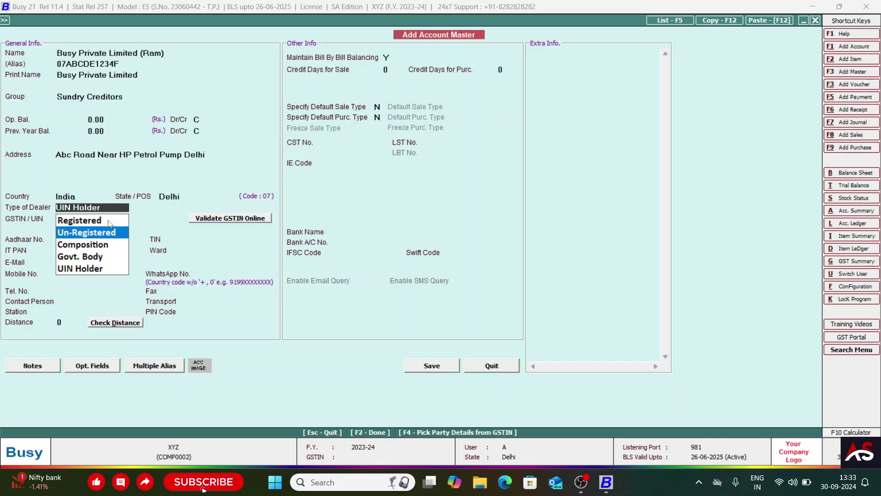
{"action": "key", "text": "Up"}
{"action": "key", "text": "Down"}
{"action": "key", "text": "Up"}
{"action": "key", "text": "Down"}
{"action": "key", "text": "Return"}
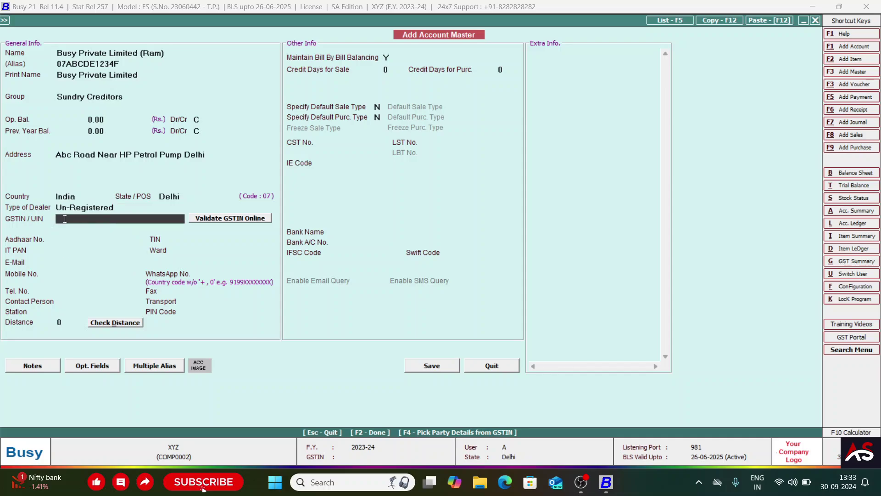
- Skip the Aadhaar, TIN, PAN and Ward fields and enter the supplier's e-mail address
{"action": "left_click", "coordinate": [85, 241]}
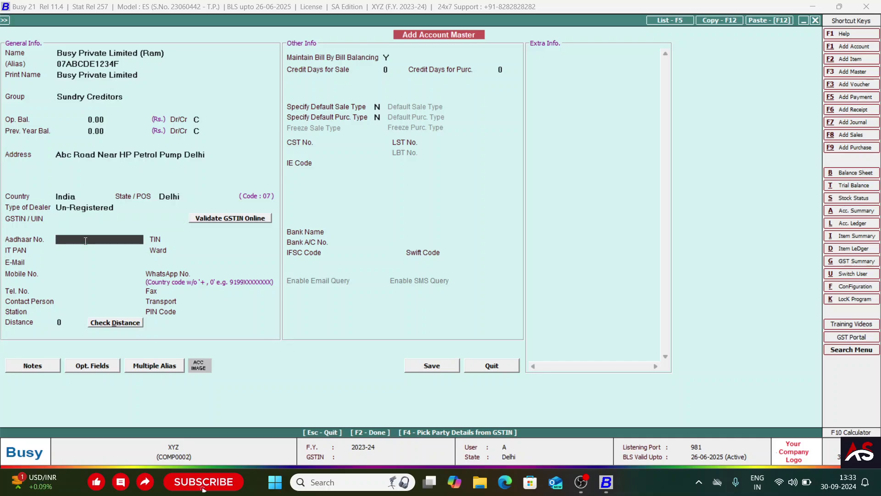
{"action": "key", "text": "Return"}
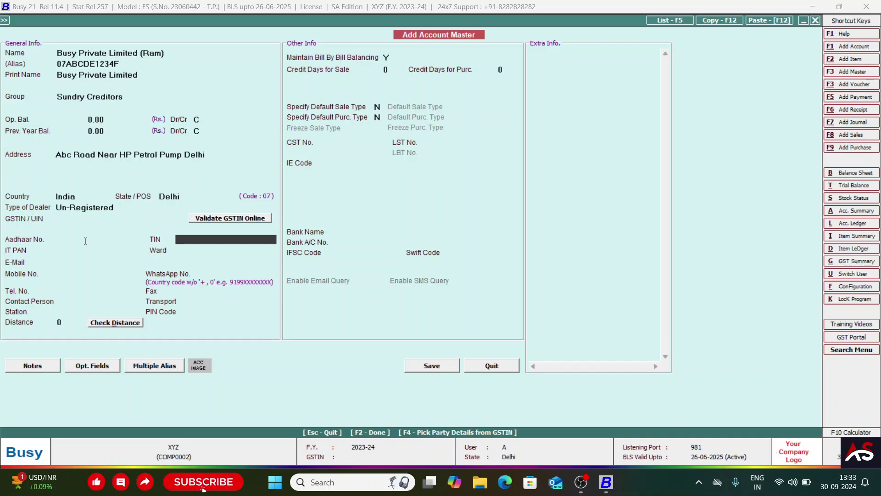
{"action": "key", "text": "Return"}
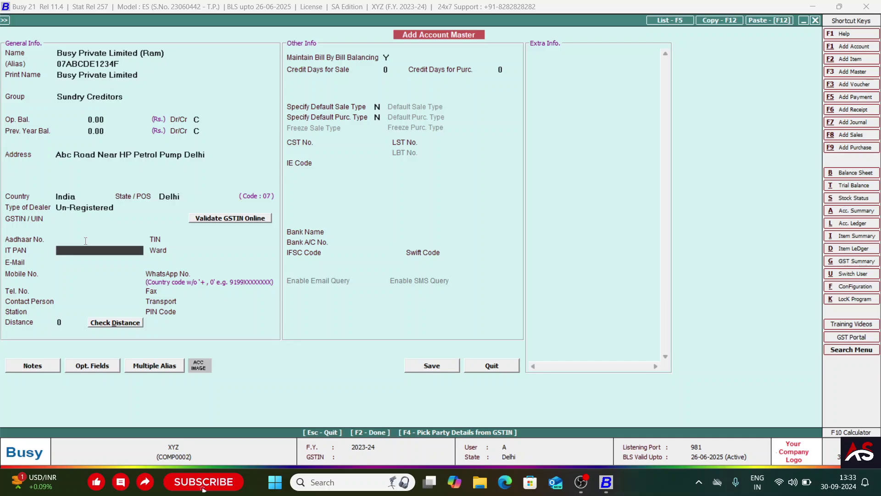
{"action": "key", "text": "Return"}
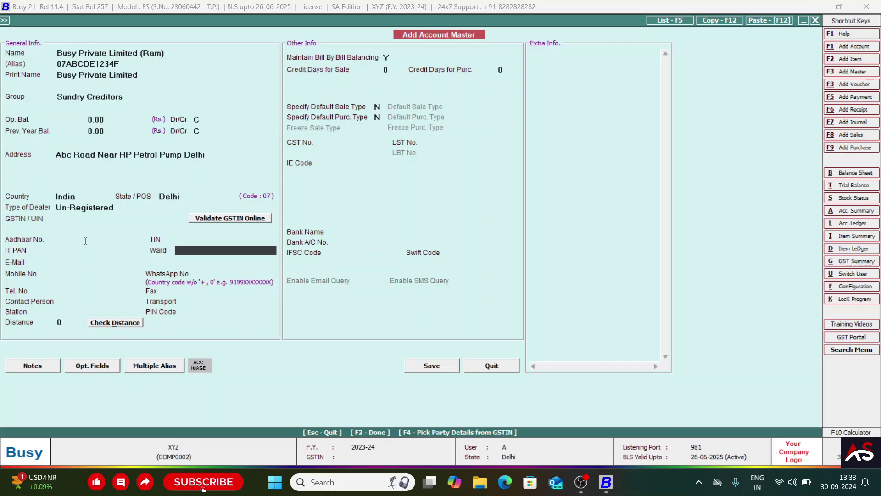
{"action": "key", "text": "Return"}
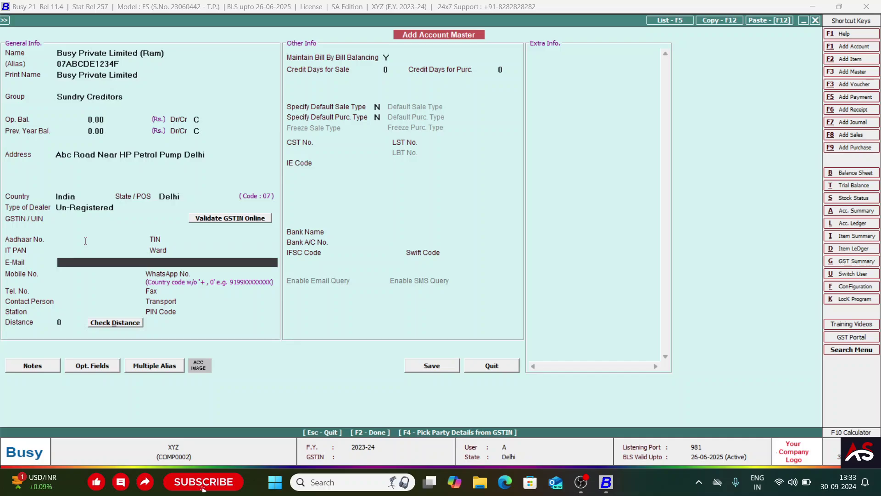
{"action": "key", "text": "Return"}
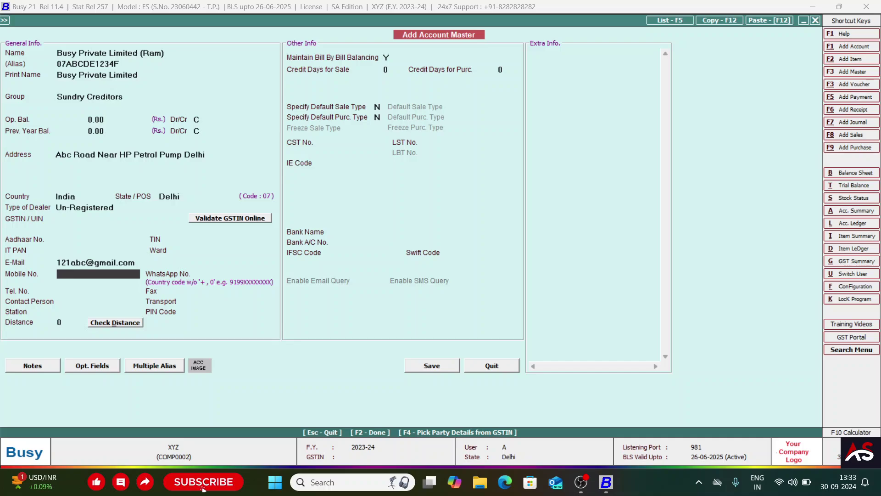
- Enter the supplier's mobile number and check the auto-filled WhatsApp number
{"action": "key", "text": "Return"}
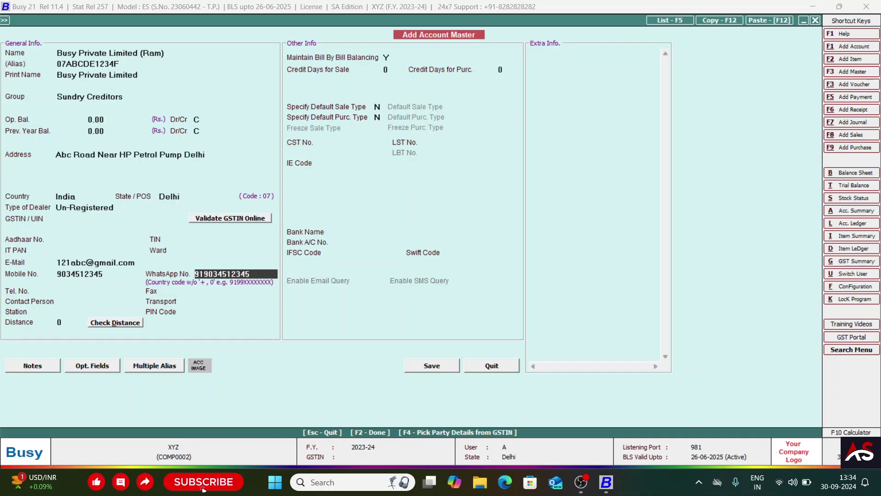
{"action": "left_click", "coordinate": [67, 275]}
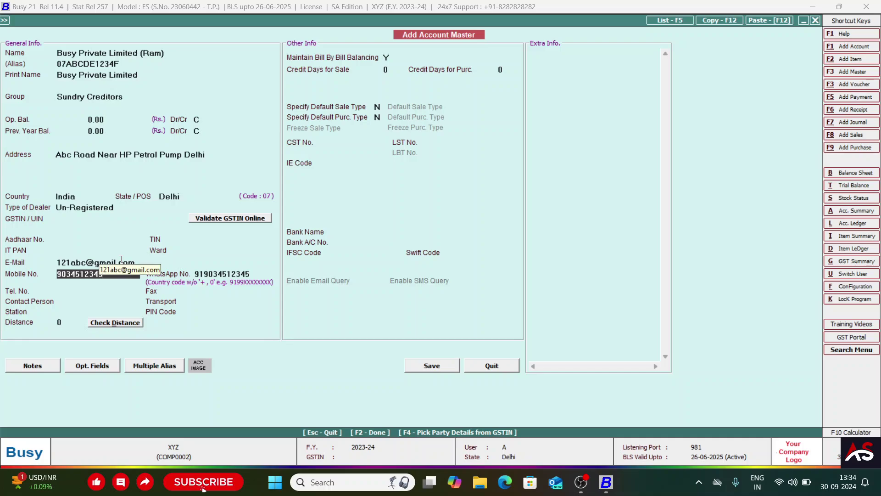
{"action": "key", "text": "Return"}
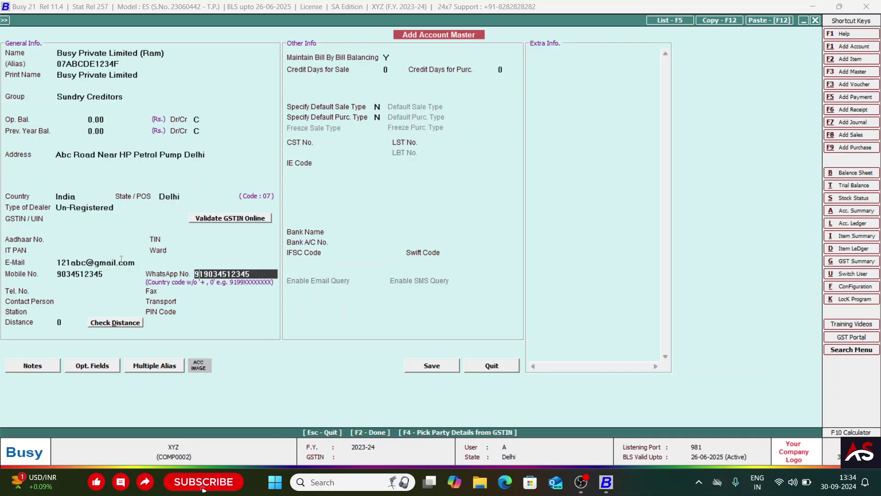
{"action": "key", "text": "Home"}
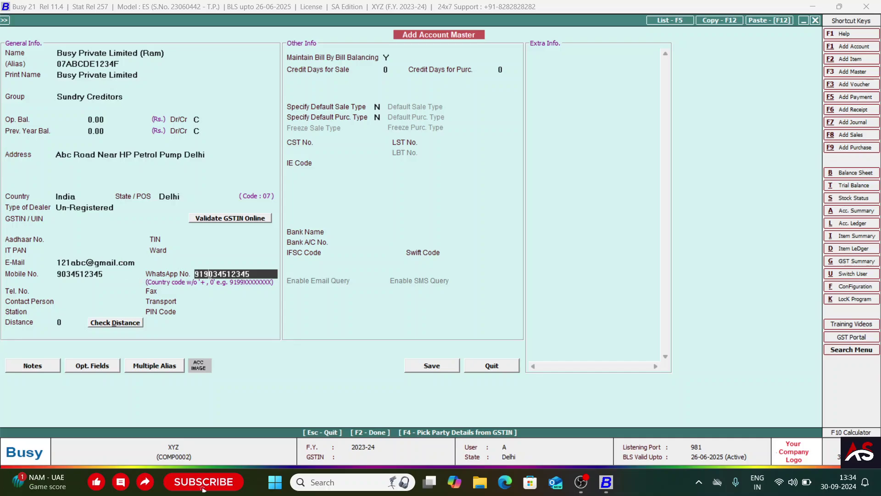
- Leave telephone, fax, contact person and transport fields empty
{"action": "key", "text": "Return"}
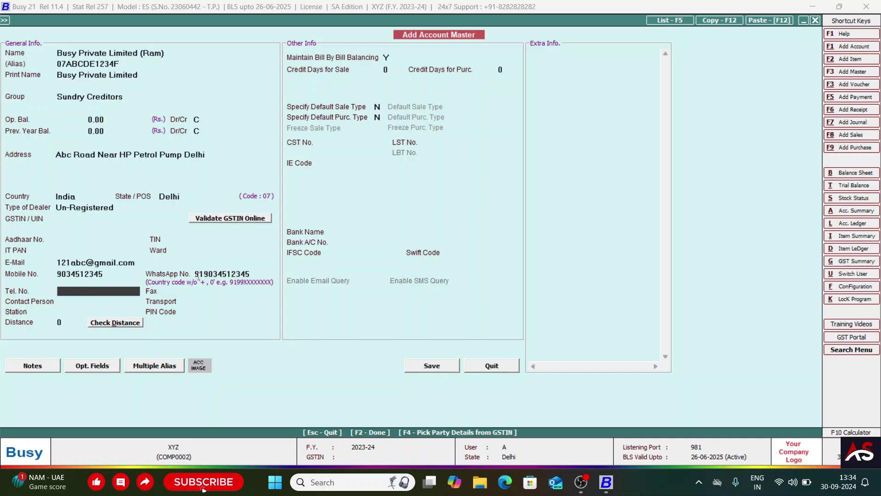
{"action": "key", "text": "Return"}
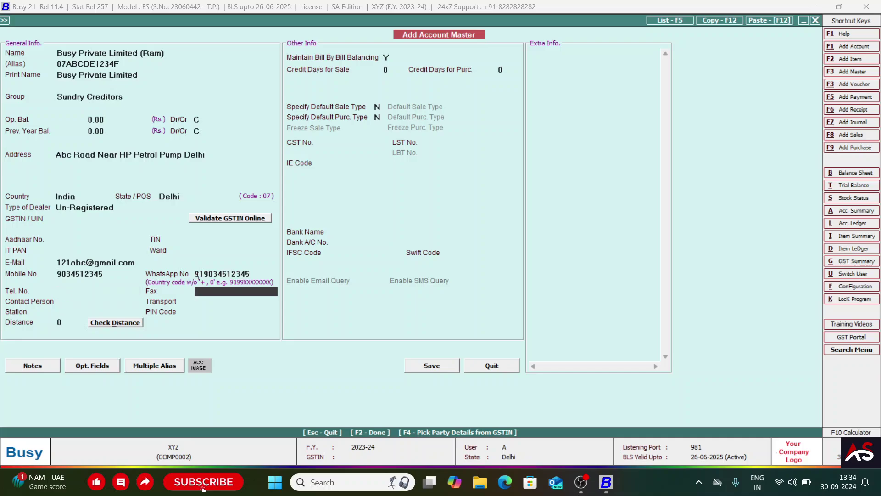
{"action": "key", "text": "Return"}
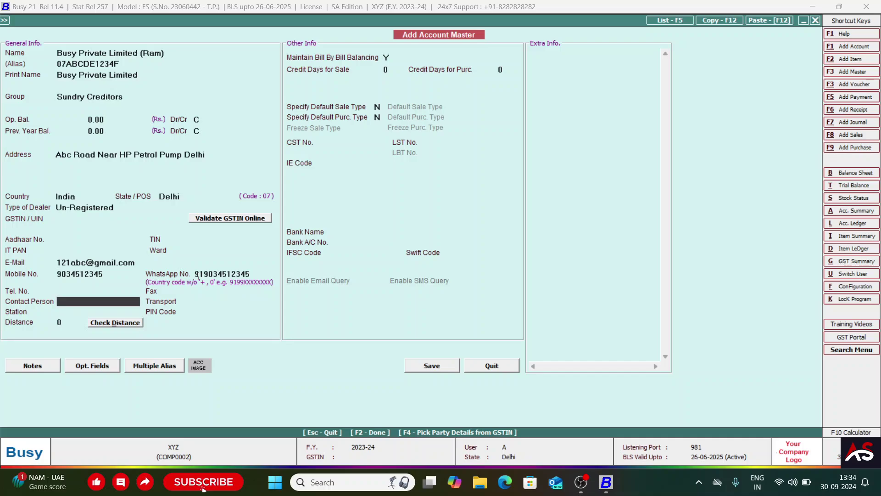
{"action": "type", "text": "Ami"}
{"action": "key", "text": "BackSpace"}
{"action": "key", "text": "BackSpace"}
{"action": "key", "text": "BackSpace"}
{"action": "key", "text": "BackSpace"}
{"action": "key", "text": "Return"}
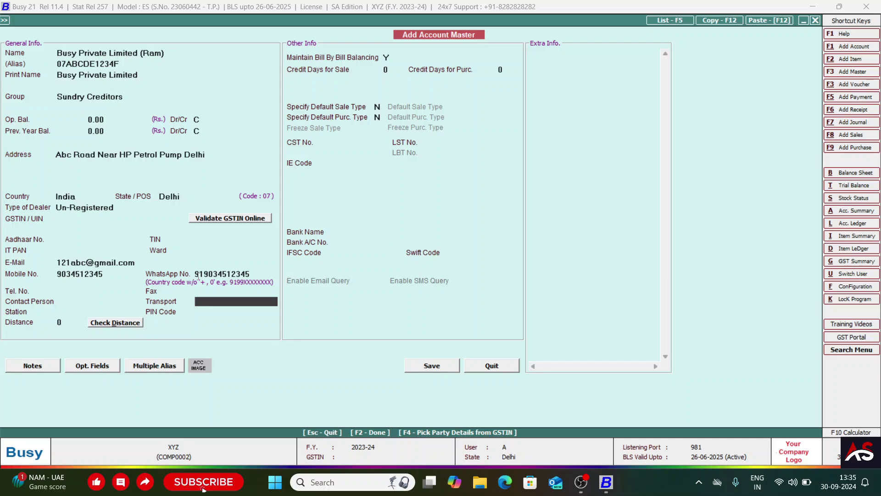
{"action": "left_click", "coordinate": [198, 277]}
{"action": "key", "text": "Return"}
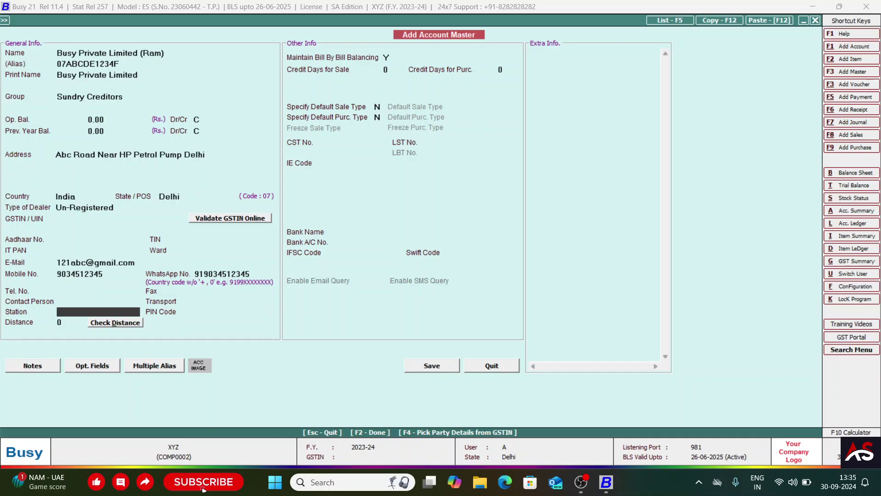
- Enter Rohini as the station
{"action": "type", "text": "Rohini"}
{"action": "key", "text": "Return"}
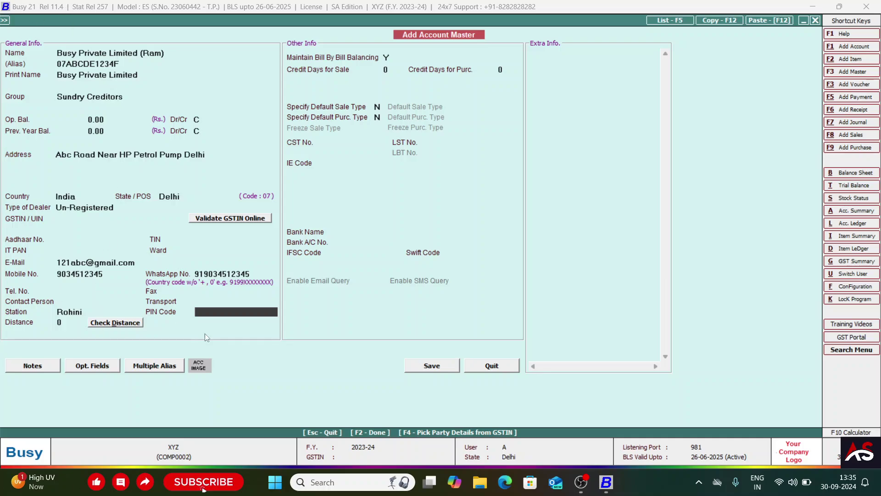
- Enter 110040 as the PIN code
{"action": "type", "text": "110040"}
{"action": "key", "text": "Return"}
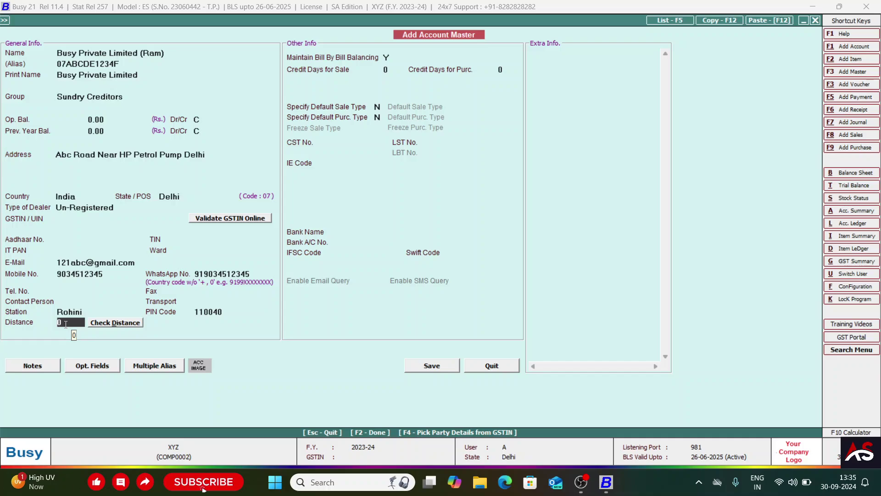
{"action": "left_click", "coordinate": [209, 312]}
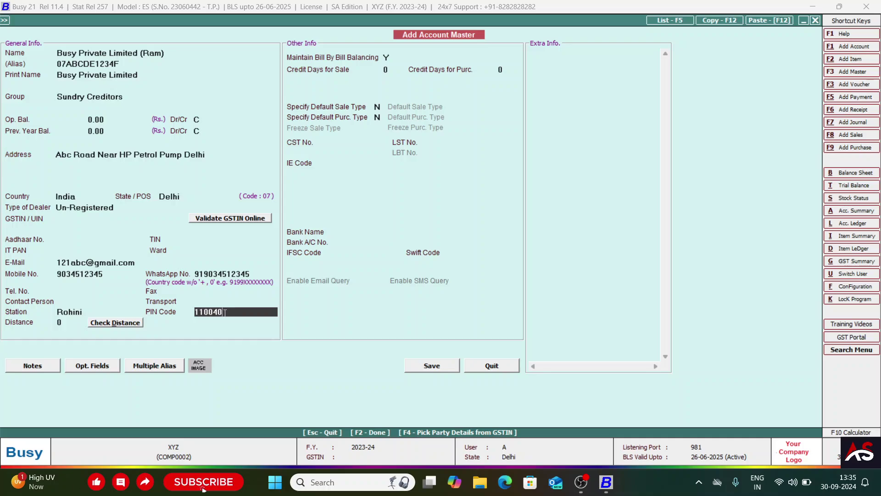
{"action": "left_click_drag", "start_coordinate": [227, 312], "coordinate": [107, 312]}
- Set the distance to 30 and recheck the PIN code
{"action": "left_click", "coordinate": [68, 323]}
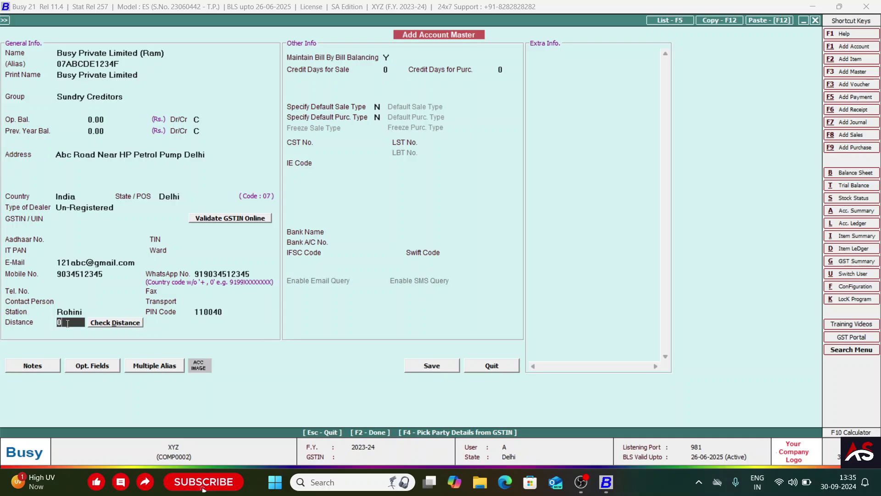
{"action": "type", "text": "12"}
{"action": "key", "text": "BackSpace"}
{"action": "key", "text": "BackSpace"}
{"action": "type", "text": "30"}
{"action": "key", "text": "Return"}
{"action": "left_click", "coordinate": [71, 322]}
{"action": "left_click", "coordinate": [207, 312]}
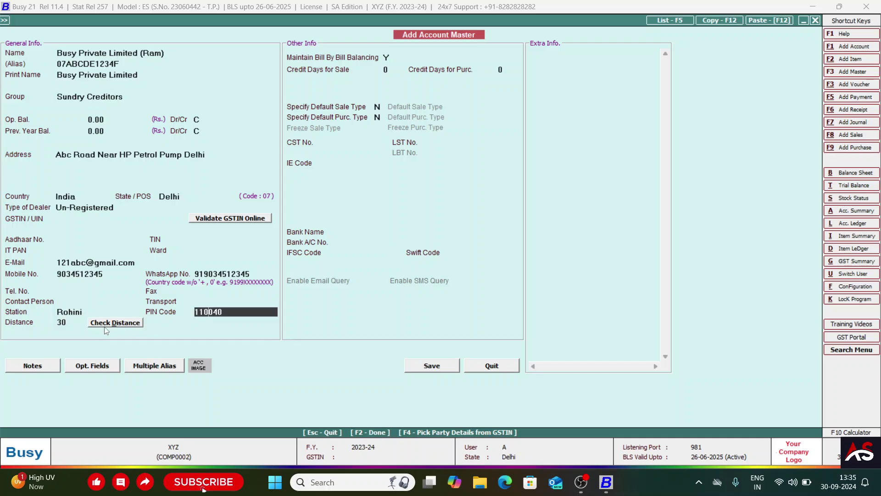
{"action": "left_click", "coordinate": [64, 322]}
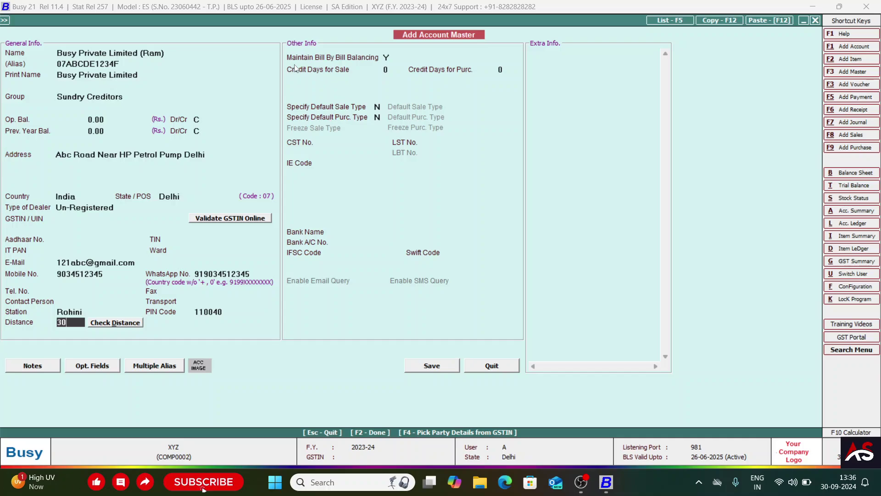
- Set Maintain Bill By Bill Balancing to N and Specify Default Sale Type to Y
{"action": "left_click", "coordinate": [386, 57]}
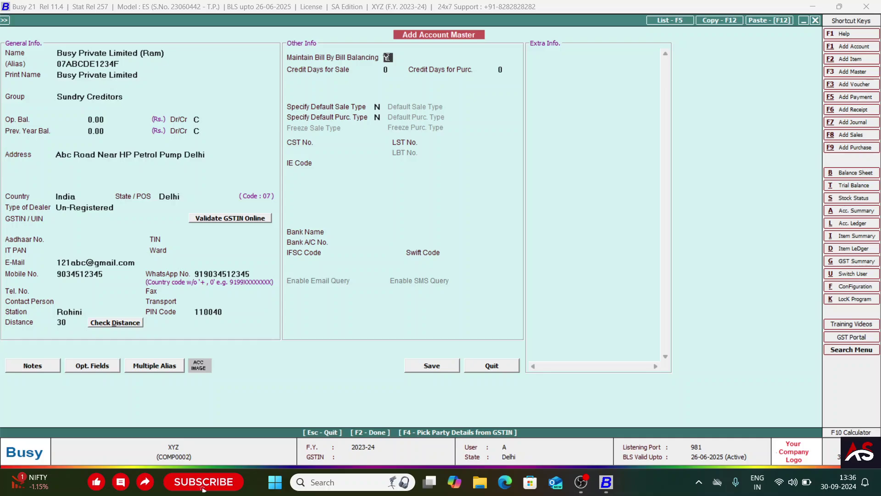
{"action": "key", "text": "Return"}
{"action": "left_click", "coordinate": [387, 68]}
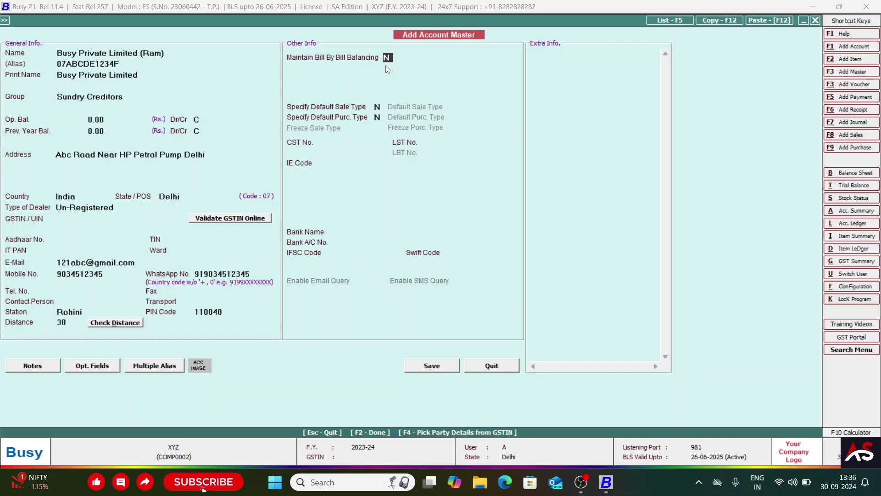
{"action": "key", "text": "n"}
{"action": "key", "text": "Return"}
{"action": "type", "text": "Y"}
{"action": "key", "text": "Return"}
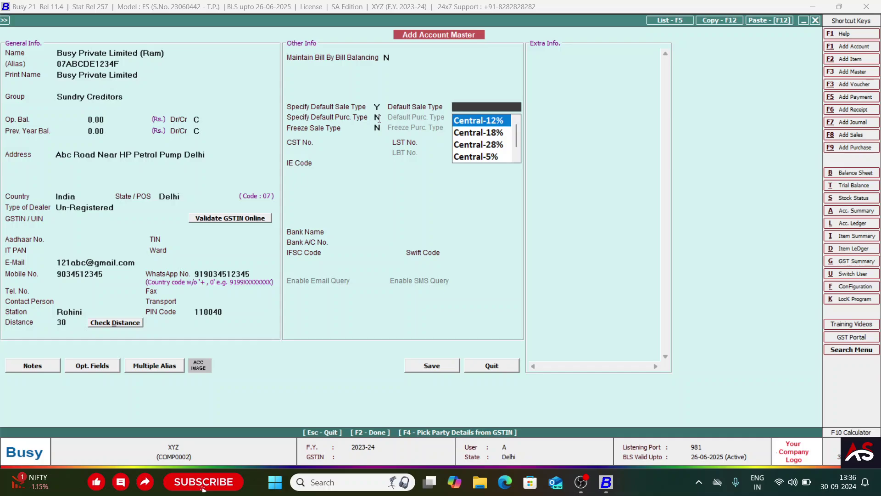
- Pick Central-18% as default sale type, then switch Specify Default Sale Type back to N
{"action": "key", "text": "Down"}
{"action": "key", "text": "Down"}
{"action": "key", "text": "Down"}
{"action": "key", "text": "Down"}
{"action": "key", "text": "Up"}
{"action": "key", "text": "Up"}
{"action": "key", "text": "Up"}
{"action": "key", "text": "Up"}
{"action": "key", "text": "Down"}
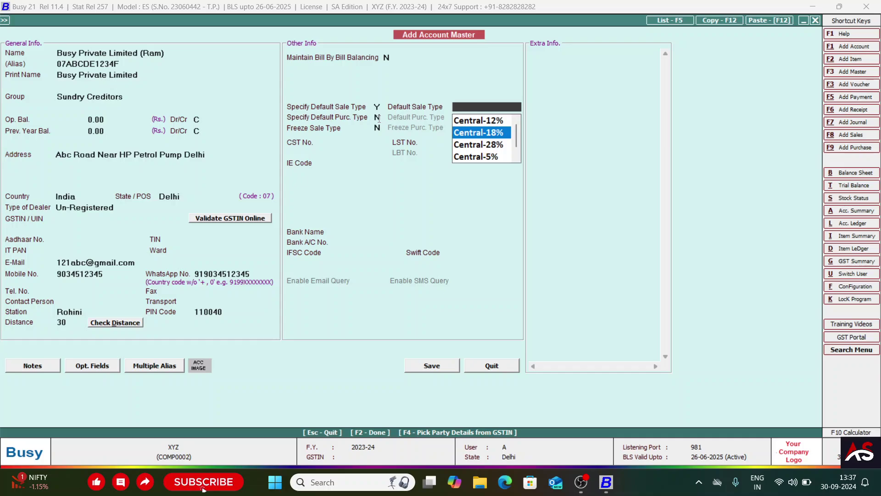
{"action": "key", "text": "Return"}
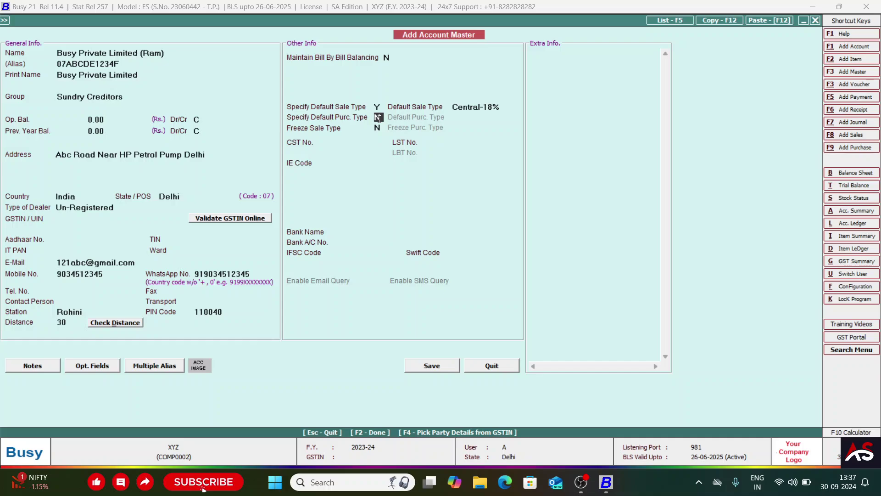
{"action": "key", "text": "Up"}
{"action": "type", "text": "N"}
{"action": "key", "text": "Return"}
- Specify a default purchase type of Central-18%, initially frozen
{"action": "type", "text": "Y"}
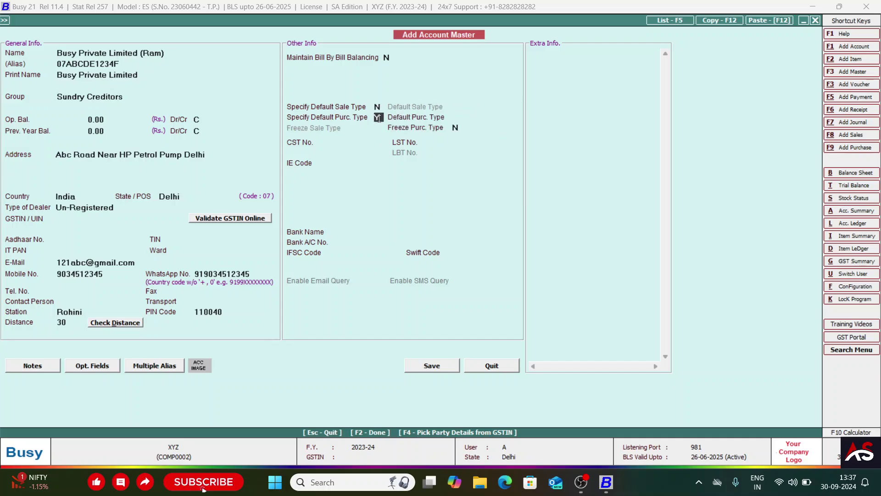
{"action": "key", "text": "Return"}
{"action": "key", "text": "Down"}
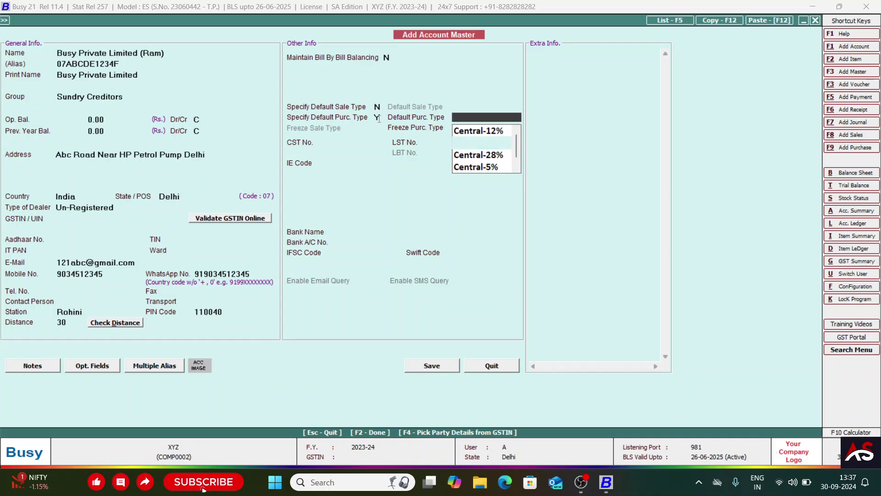
{"action": "key", "text": "Return"}
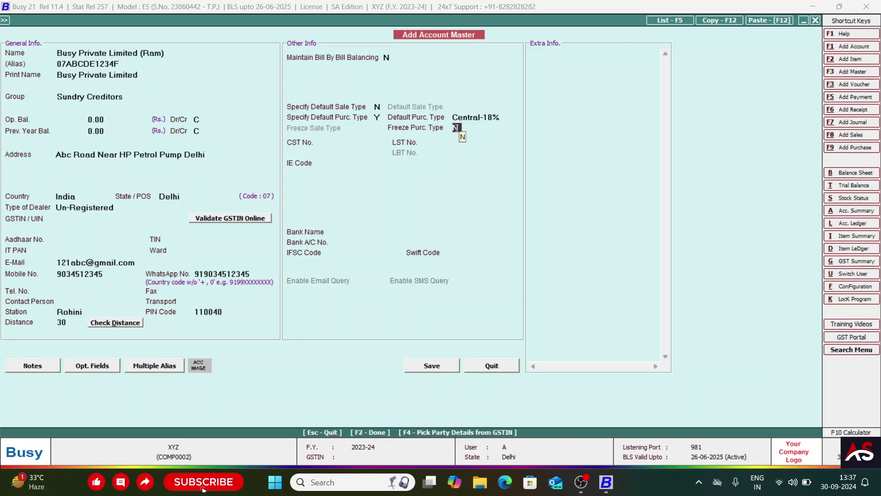
{"action": "type", "text": "Y"}
{"action": "key", "text": "Return"}
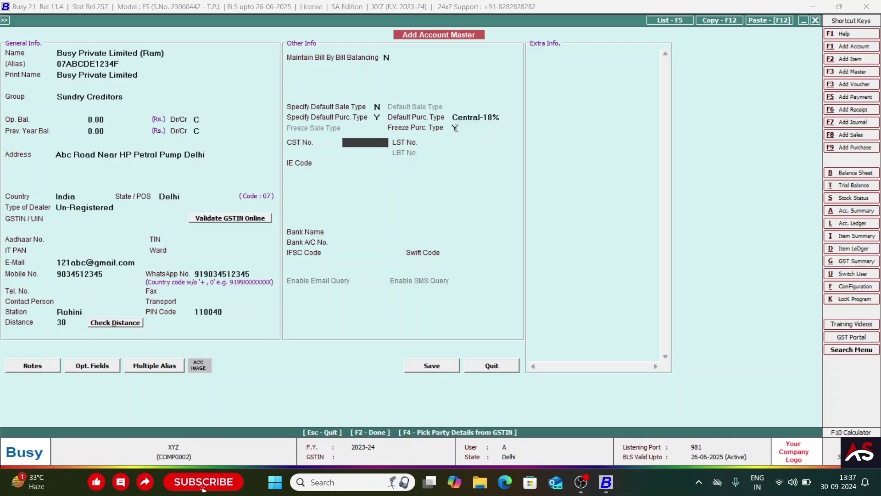
- Change Freeze Purc. Type to N after reviewing the purchase type choices
{"action": "left_click", "coordinate": [455, 129]}
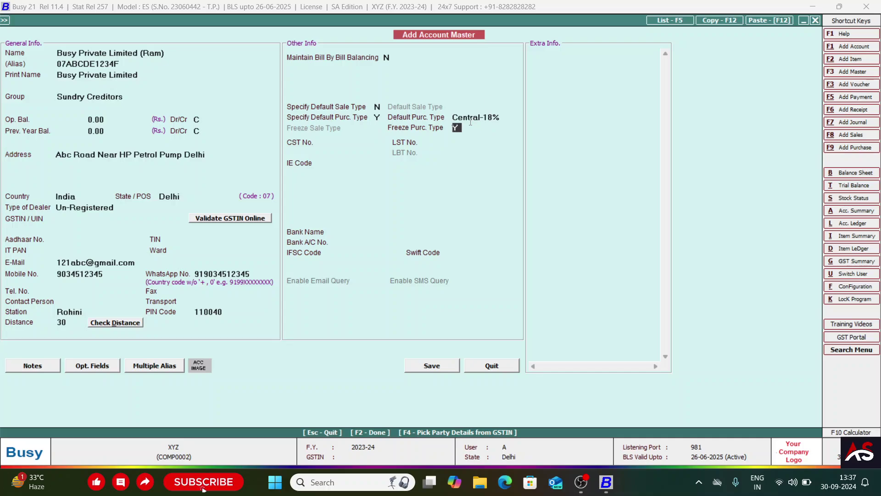
{"action": "left_click", "coordinate": [472, 120]}
{"action": "left_click", "coordinate": [438, 124]}
{"action": "key", "text": "Return"}
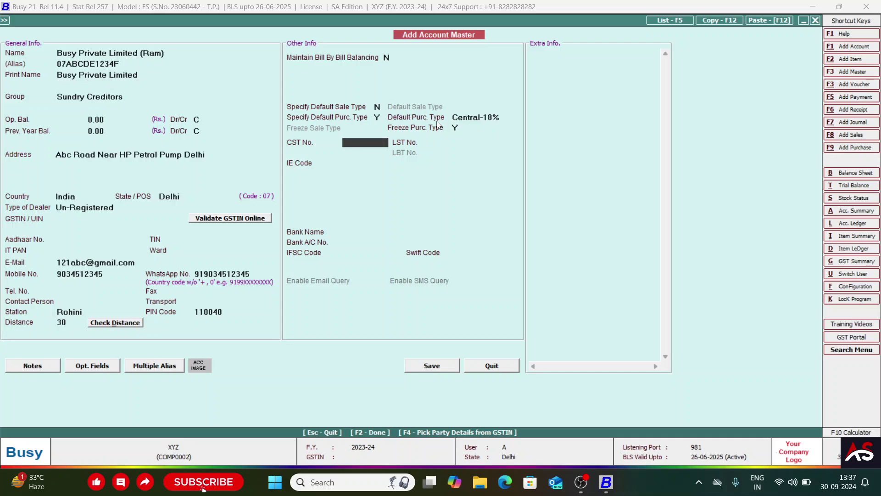
{"action": "left_click", "coordinate": [453, 127]}
{"action": "type", "text": "N"}
{"action": "key", "text": "Return"}
- Reconfirm Central-18% as the default purchase type and leave it unfrozen
{"action": "left_click", "coordinate": [454, 127]}
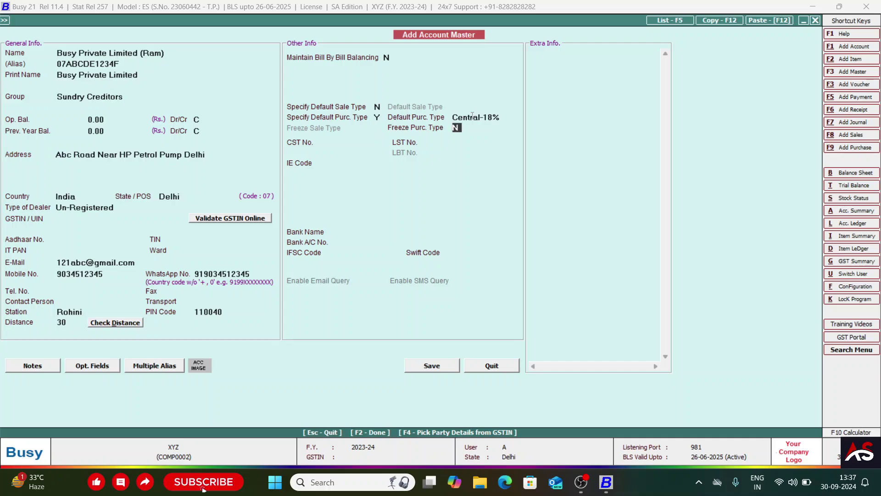
{"action": "left_click", "coordinate": [472, 115]}
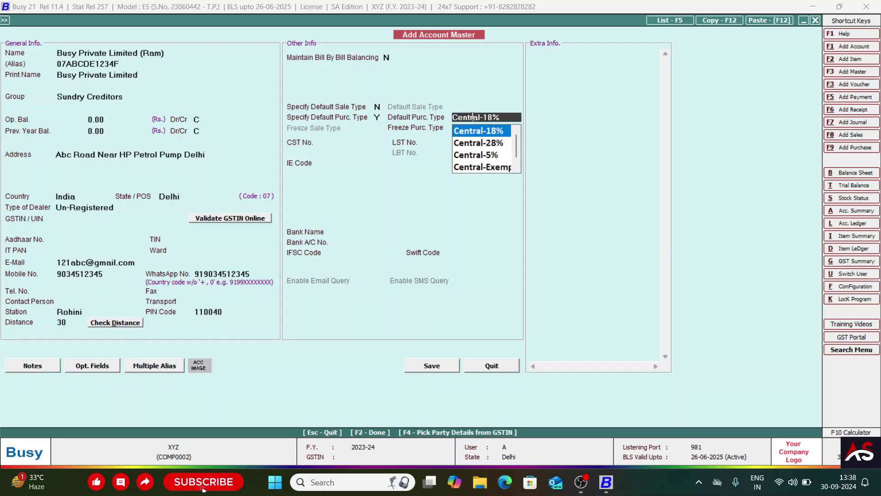
{"action": "key", "text": "Return"}
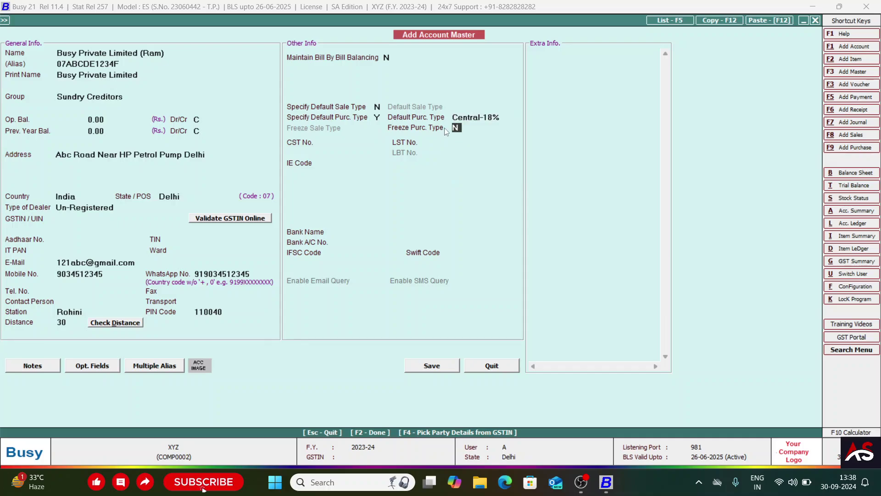
{"action": "type", "text": "Y"}
{"action": "key", "text": "Return"}
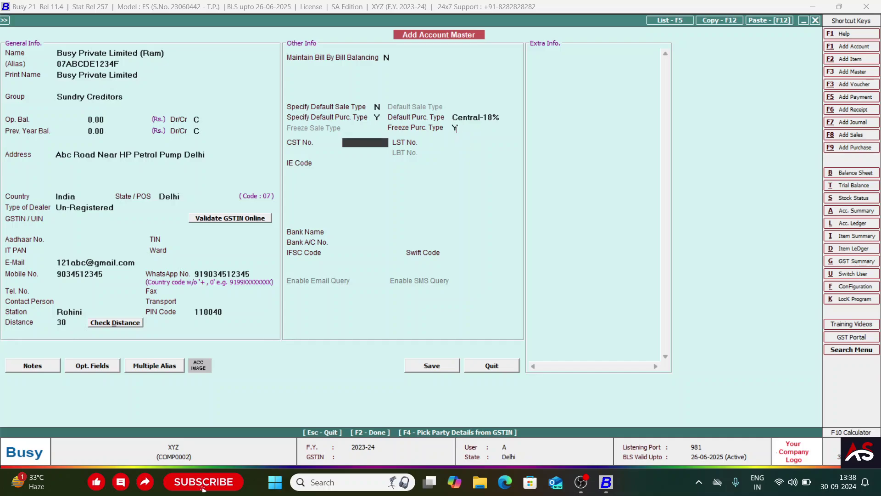
{"action": "left_click", "coordinate": [479, 117]}
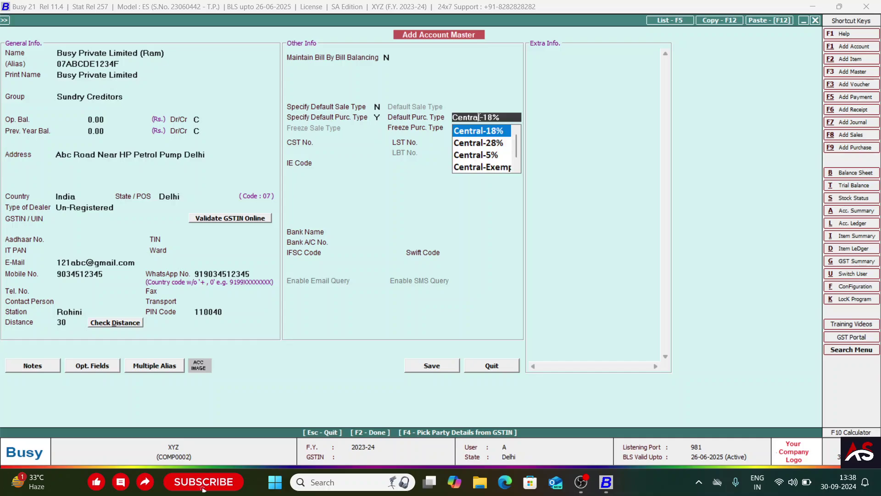
{"action": "key", "text": "Return"}
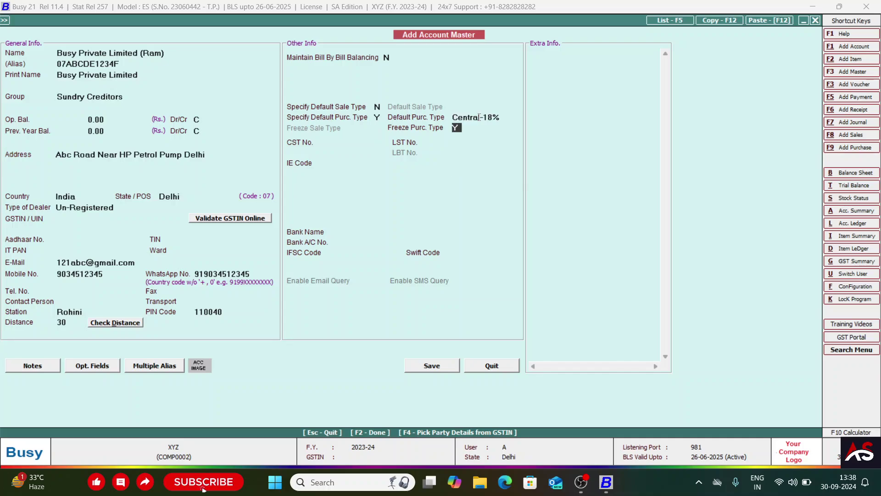
{"action": "key", "text": "Return"}
{"action": "key", "text": "Return"}
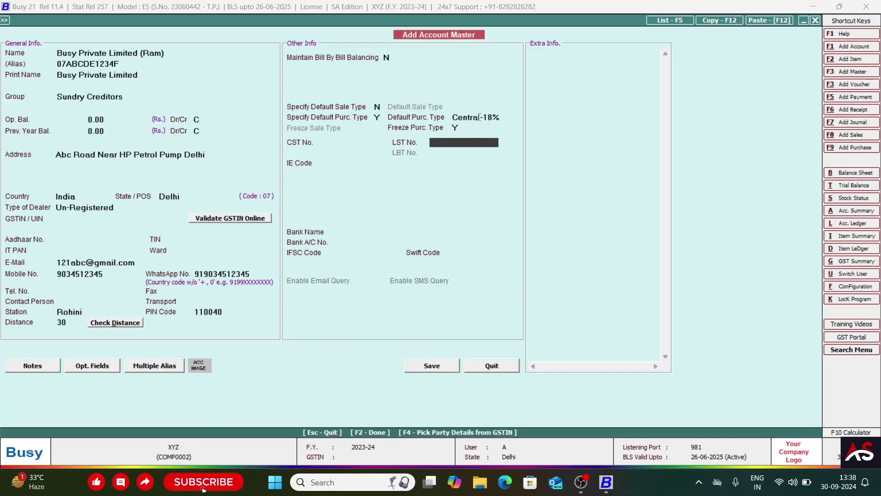
{"action": "left_click", "coordinate": [479, 118]}
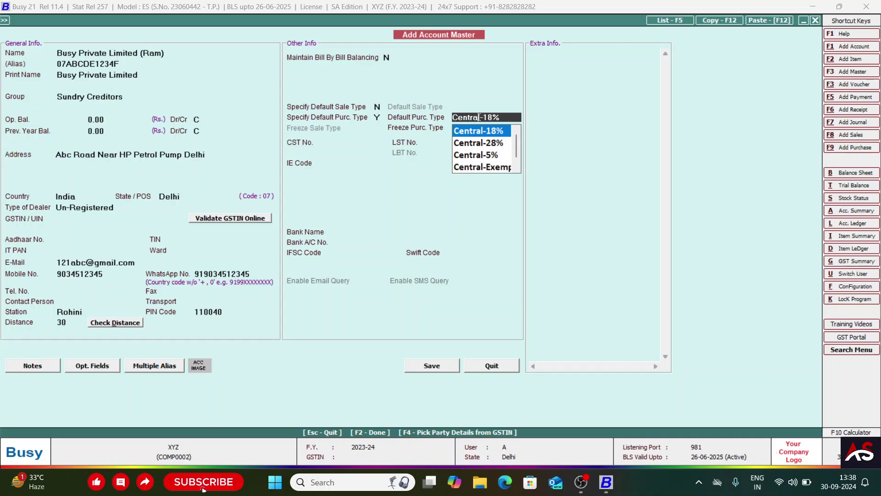
{"action": "key", "text": "Return"}
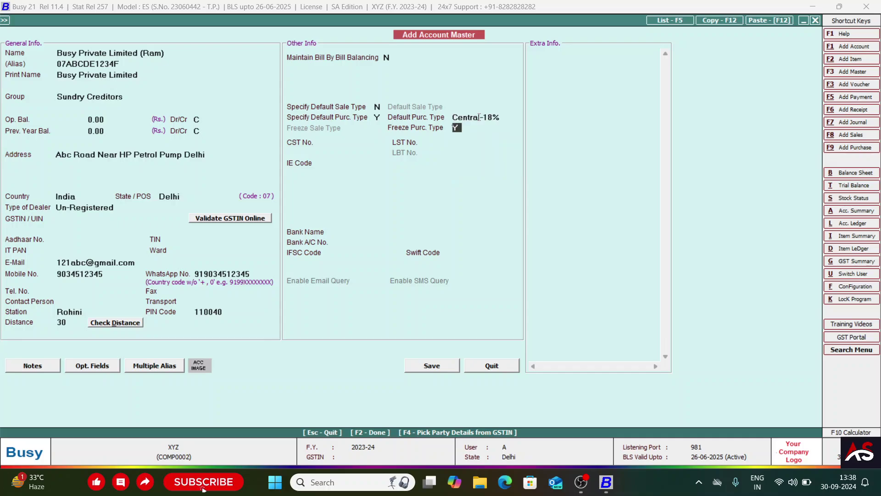
{"action": "key", "text": "n"}
{"action": "key", "text": "Return"}
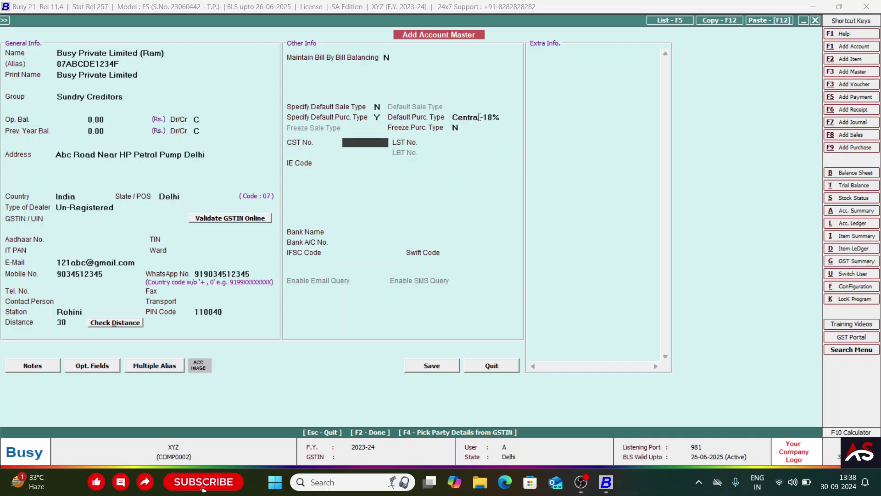
- Leave CST, LST, IE Code and bank fields blank and save the Busy Private Limited account
{"action": "key", "text": "Return"}
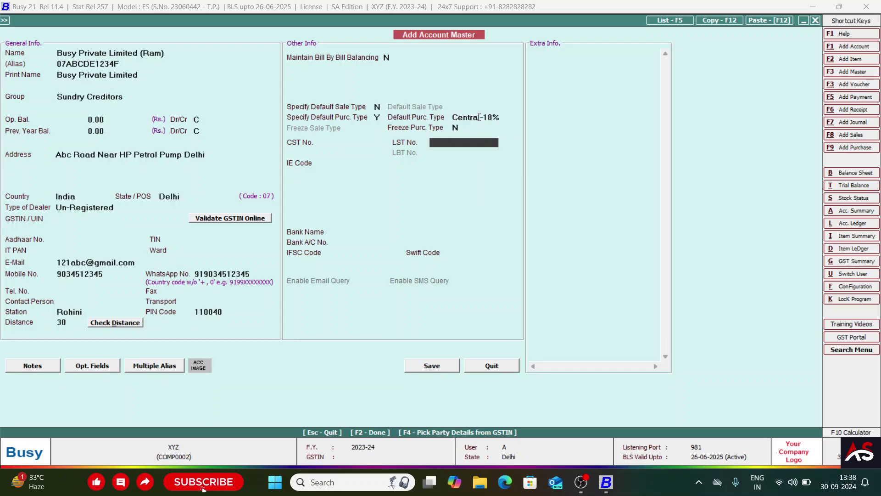
{"action": "key", "text": "Return"}
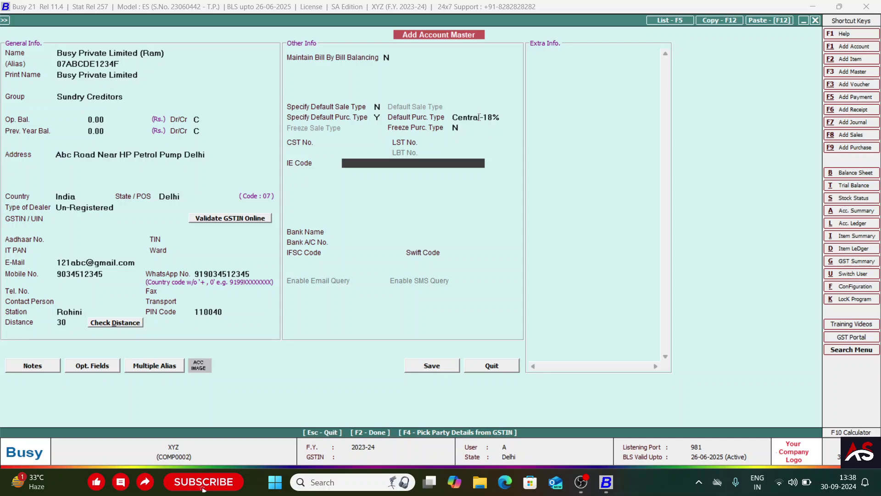
{"action": "key", "text": "Up"}
{"action": "key", "text": "Up"}
{"action": "key", "text": "Return"}
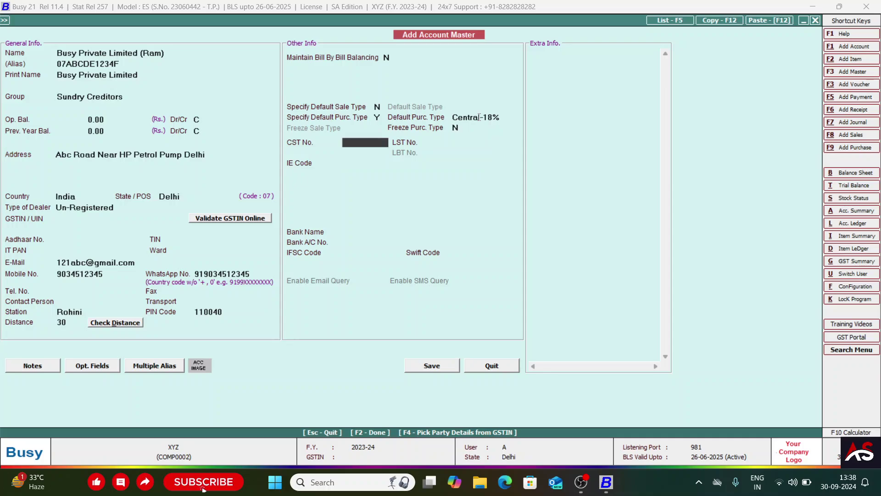
{"action": "key", "text": "Return"}
{"action": "key", "text": "Return"}
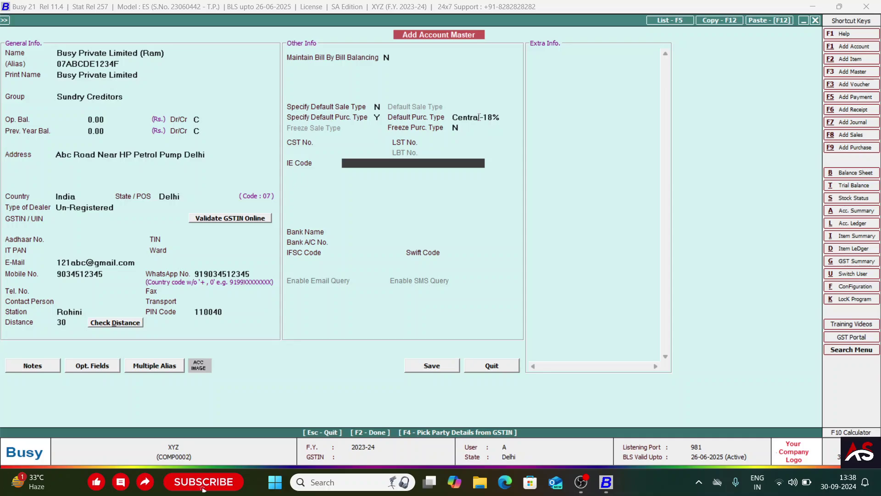
{"action": "key", "text": "Up"}
{"action": "key", "text": "Up"}
{"action": "key", "text": "Return"}
{"action": "key", "text": "Return"}
{"action": "key", "text": "Return"}
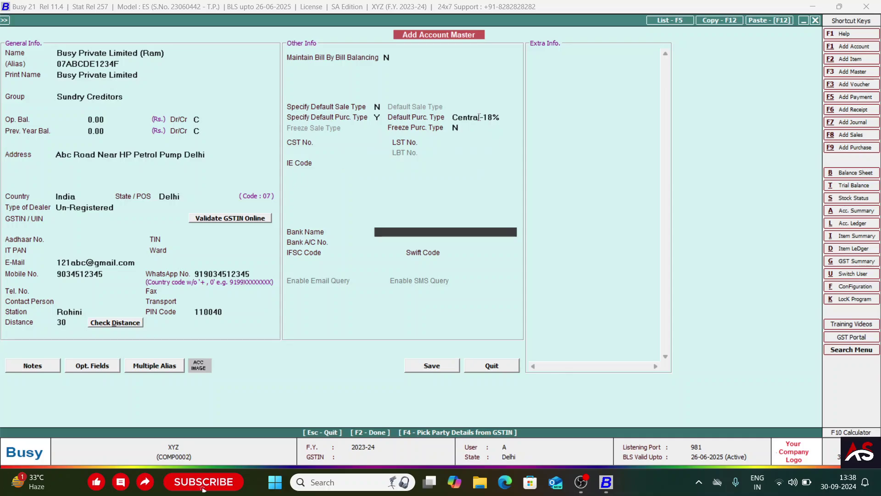
{"action": "left_click", "coordinate": [344, 163]}
{"action": "key", "text": "Return"}
{"action": "key", "text": "Return"}
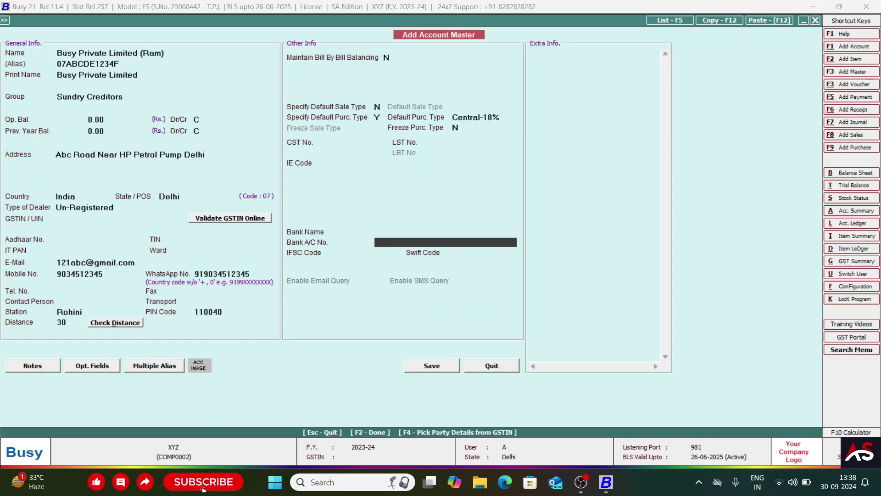
{"action": "key", "text": "Return"}
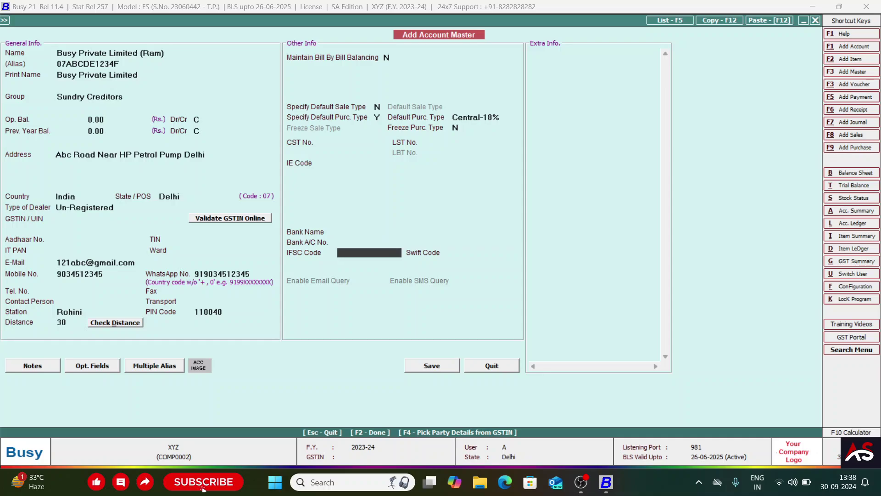
{"action": "key", "text": "Return"}
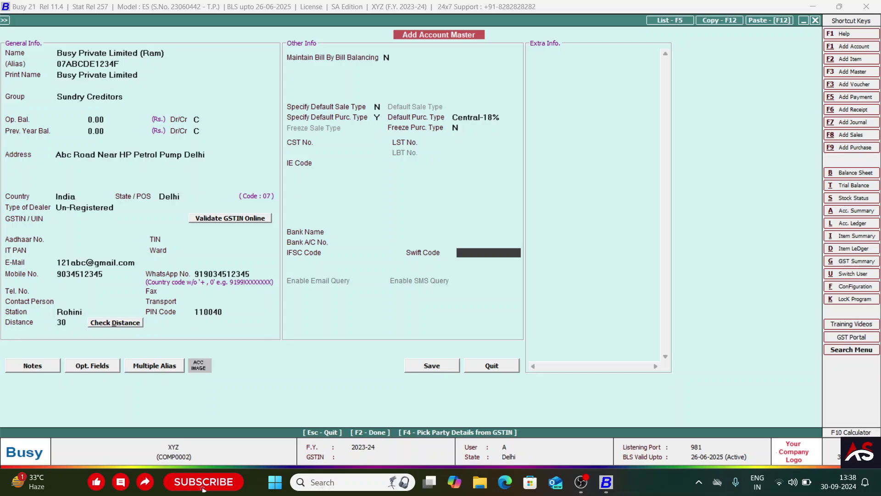
{"action": "key", "text": "Return"}
{"action": "key", "text": "Return"}
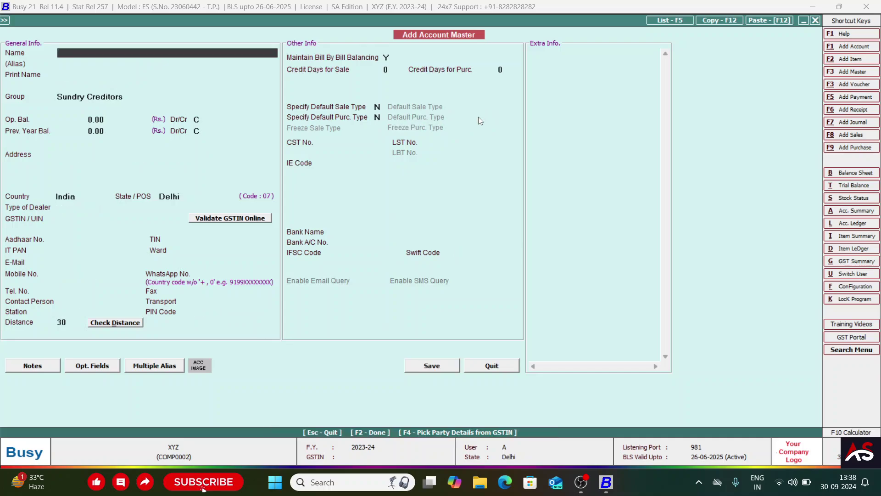
- Escape out of the blank Add Account Master form back to the Administration menu
{"action": "key", "text": "Escape"}
{"action": "key", "text": "Return"}
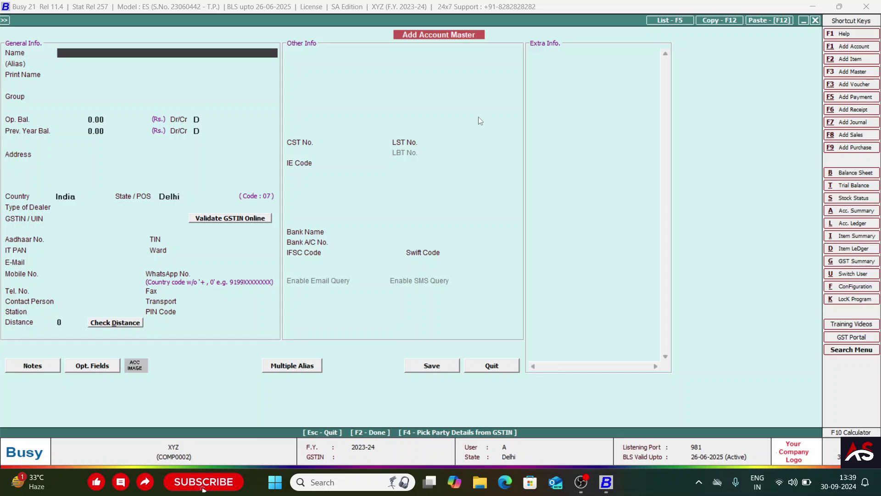
{"action": "key", "text": "Escape"}
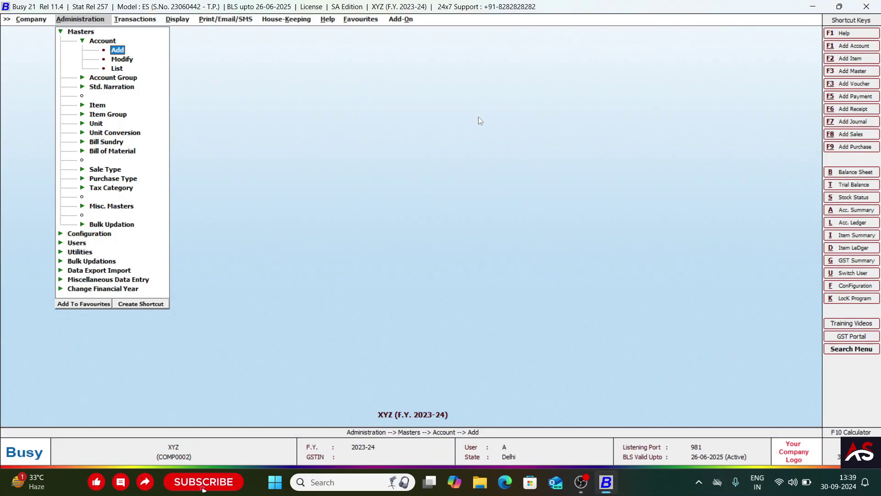
{"action": "key", "text": "Escape"}
{"action": "key", "text": "Return"}
{"action": "key", "text": "Escape"}
{"action": "key", "text": "Escape"}
{"action": "key", "text": "Escape"}
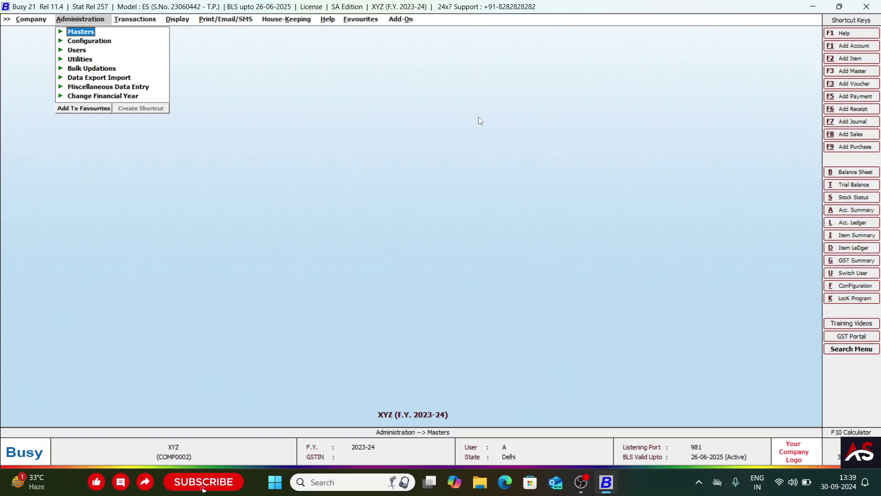
- Open Busy Private Limited (Ram) for editing via Account > Modify, searching 'busy'
{"action": "key", "text": "Return"}
{"action": "key", "text": "Down"}
{"action": "key", "text": "Up"}
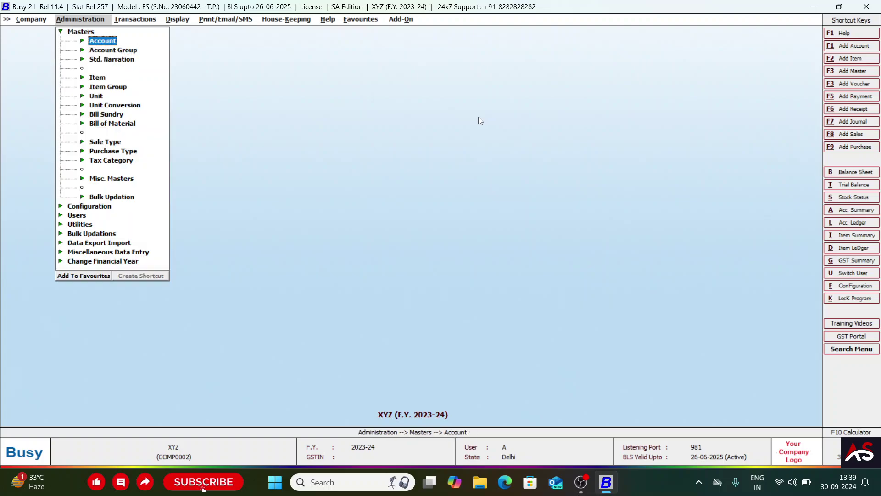
{"action": "key", "text": "Return"}
{"action": "key", "text": "Down"}
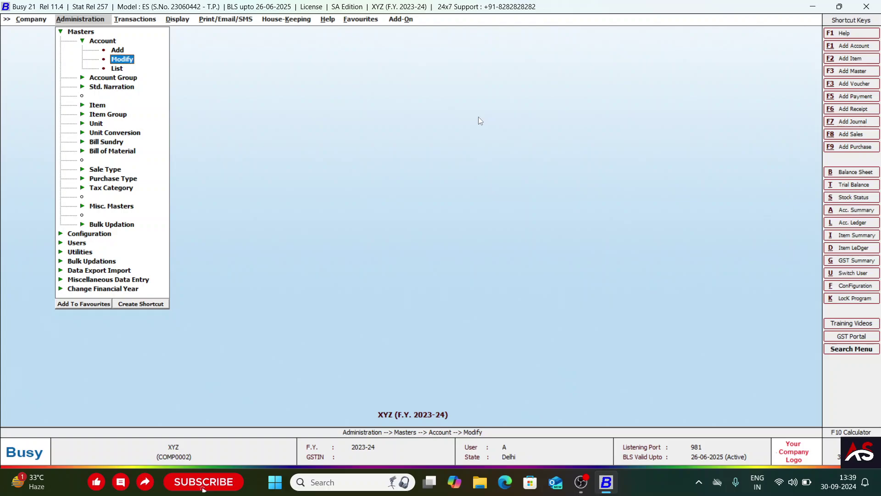
{"action": "key", "text": "Return"}
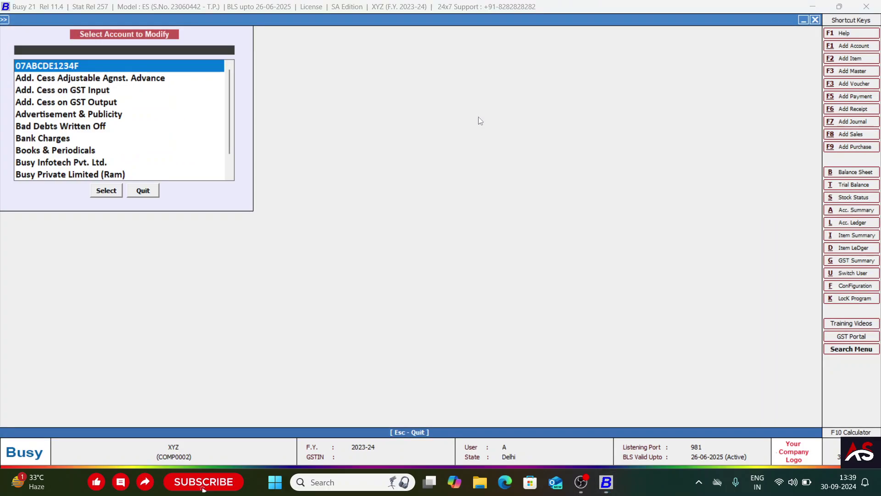
{"action": "type", "text": "busy"}
{"action": "key", "text": "Down"}
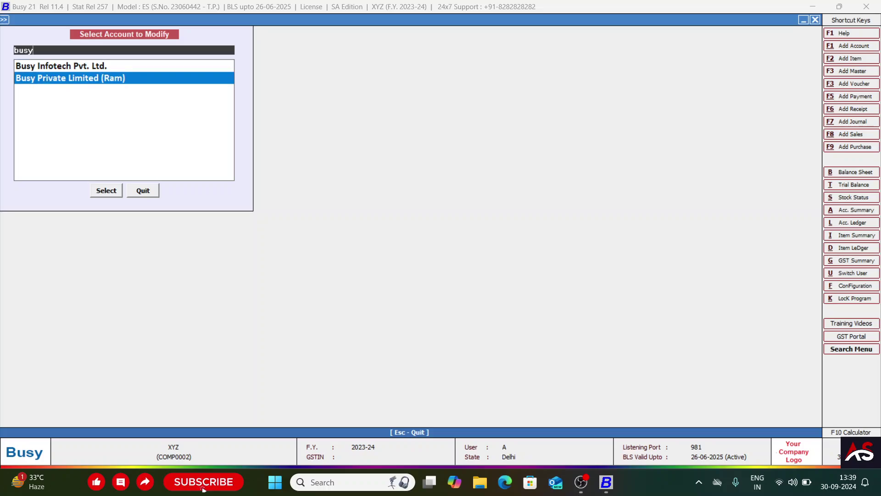
{"action": "key", "text": "Return"}
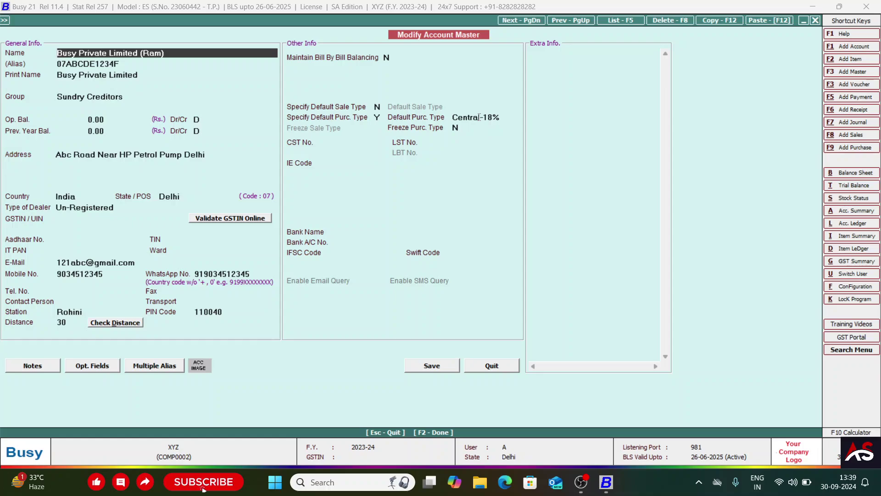
- Set Specify Default Purc. Type to N and save the account
{"action": "left_click", "coordinate": [374, 118]}
{"action": "type", "text": "N"}
{"action": "key", "text": "Return"}
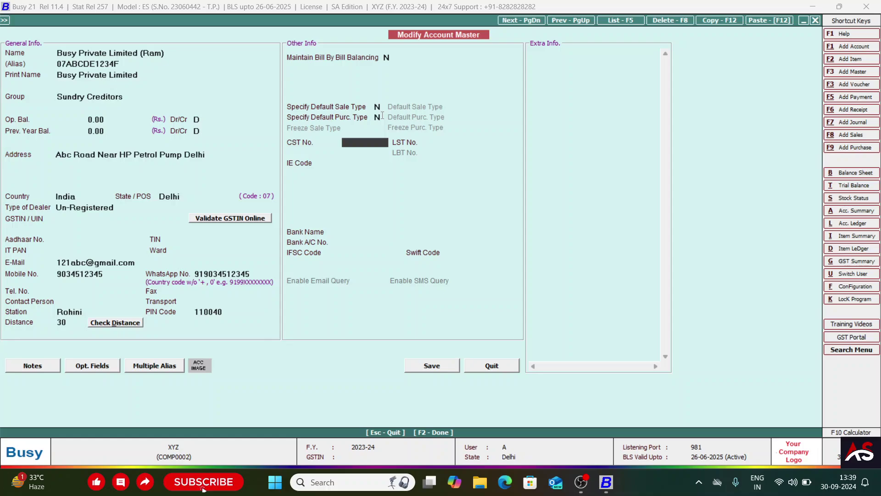
{"action": "left_click", "coordinate": [433, 366]}
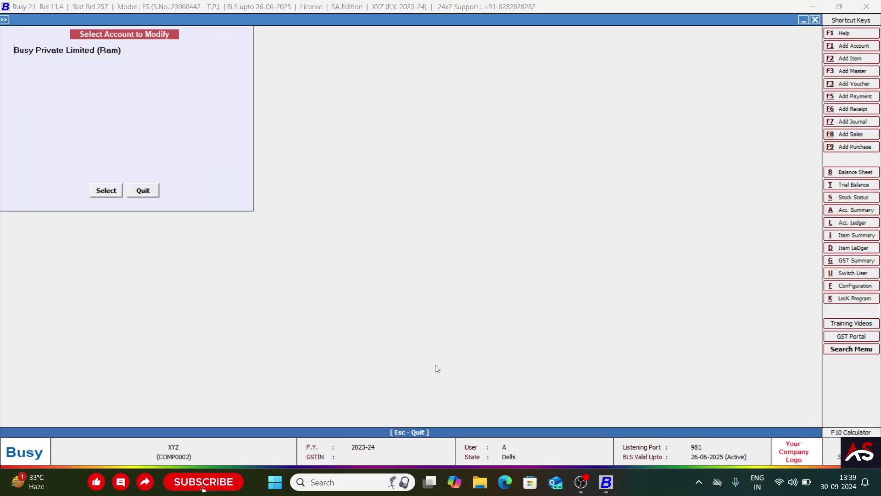
- Leave the account selection and start the Account > List report
{"action": "key", "text": "Escape"}
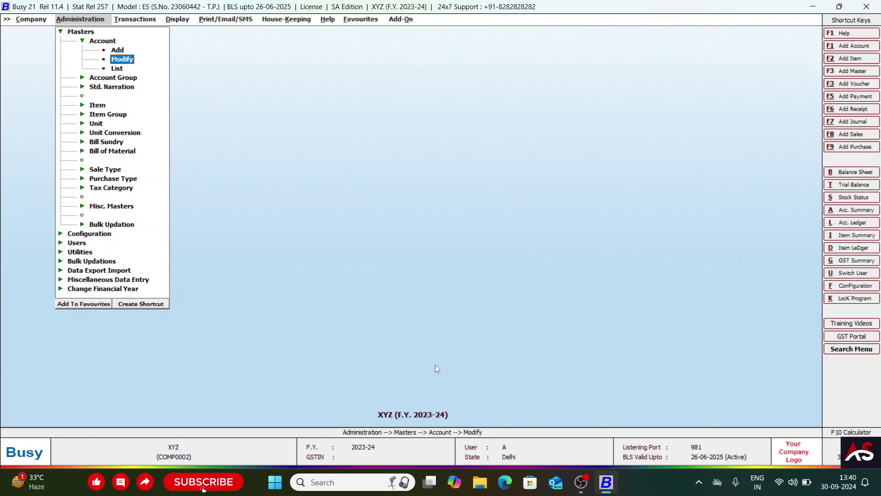
{"action": "key", "text": "Up"}
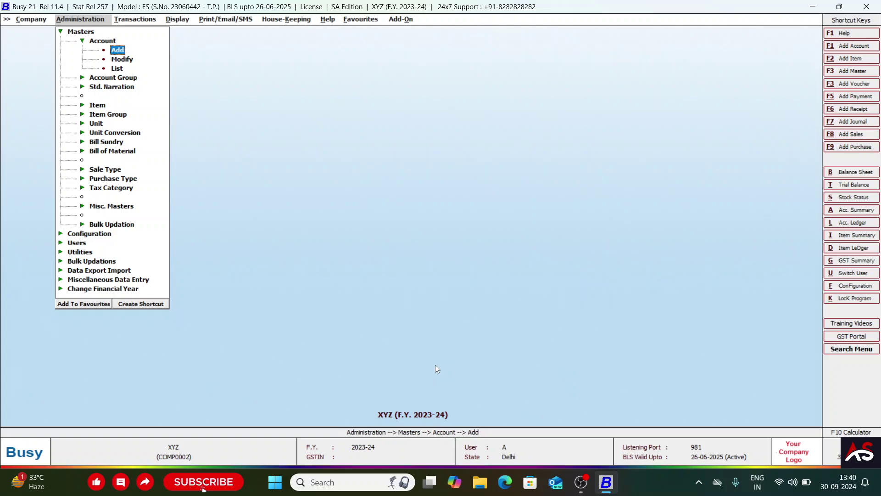
{"action": "key", "text": "Down"}
{"action": "key", "text": "Down"}
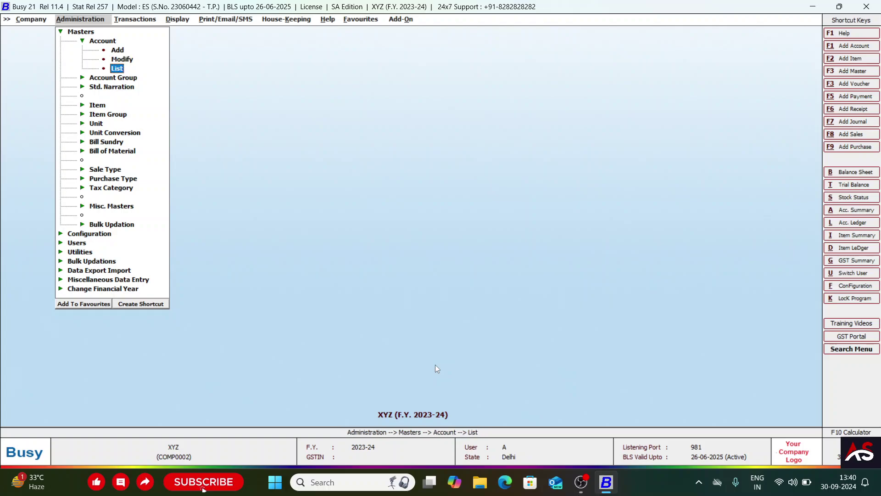
{"action": "key", "text": "Up"}
{"action": "key", "text": "Up"}
{"action": "key", "text": "Left"}
{"action": "key", "text": "Left"}
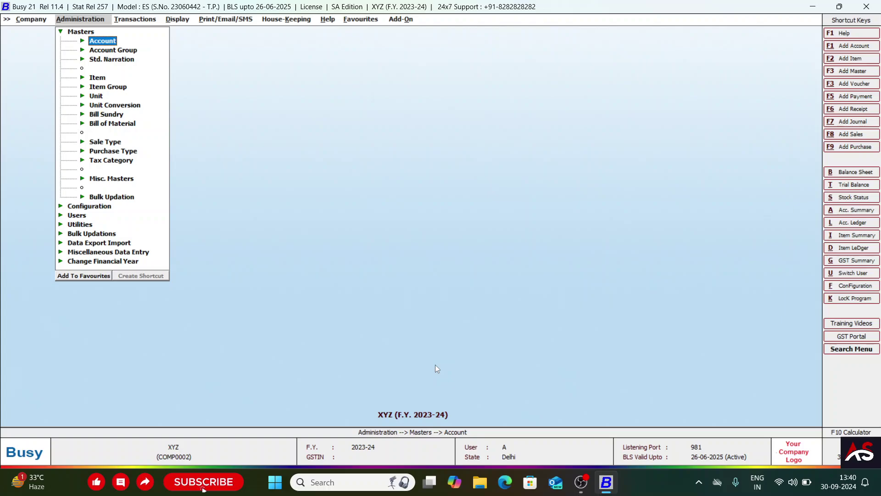
{"action": "key", "text": "Right"}
{"action": "key", "text": "Down"}
{"action": "key", "text": "Down"}
{"action": "key", "text": "Return"}
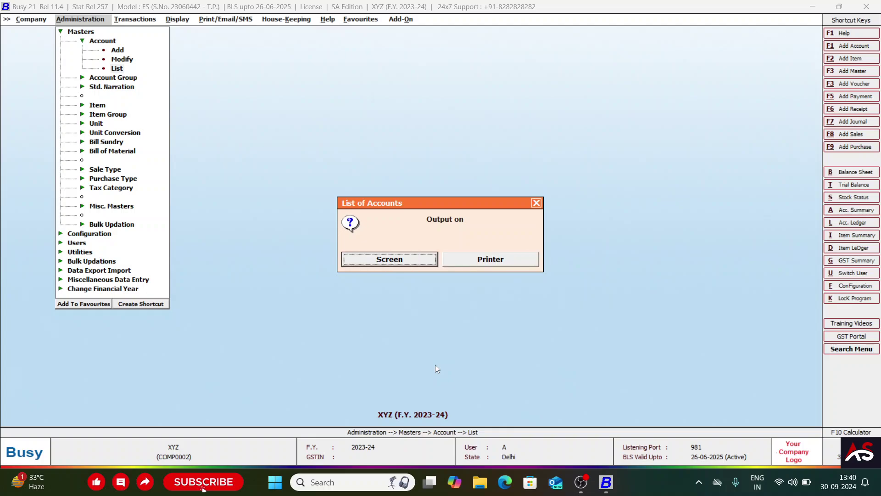
- List accounts on Screen in Standard Format for the Sundry Creditors group
{"action": "key", "text": "Right"}
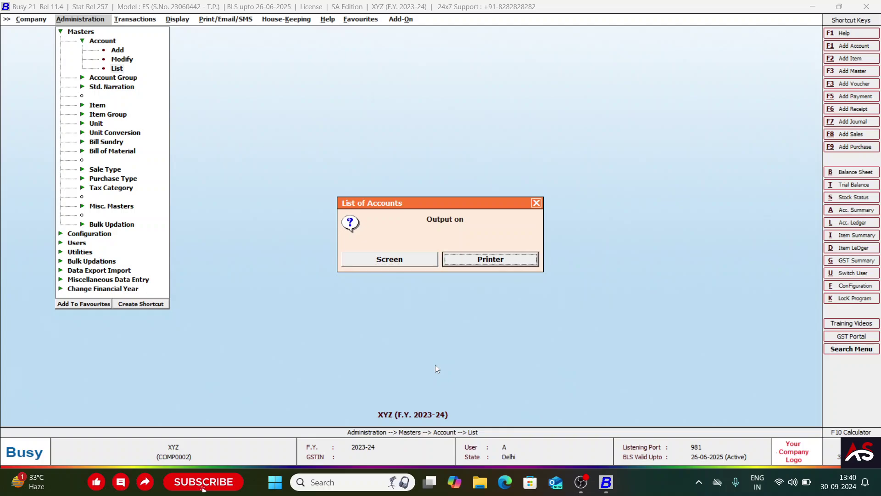
{"action": "key", "text": "Left"}
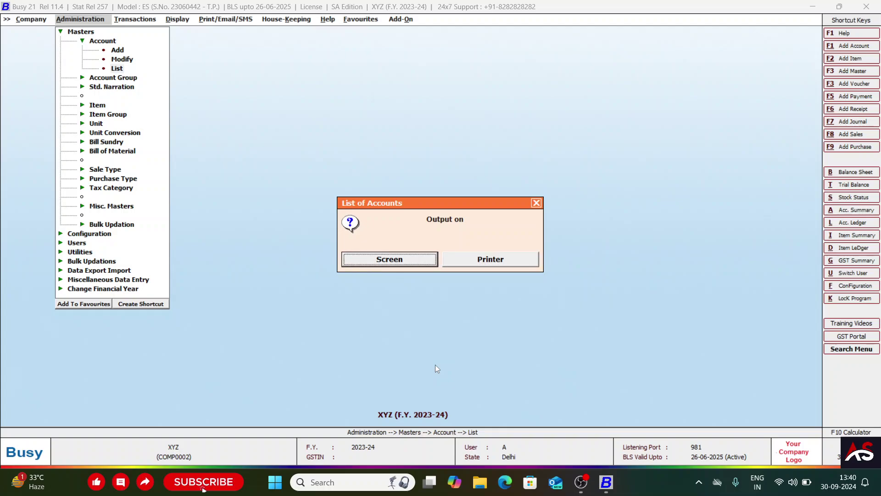
{"action": "key", "text": "Return"}
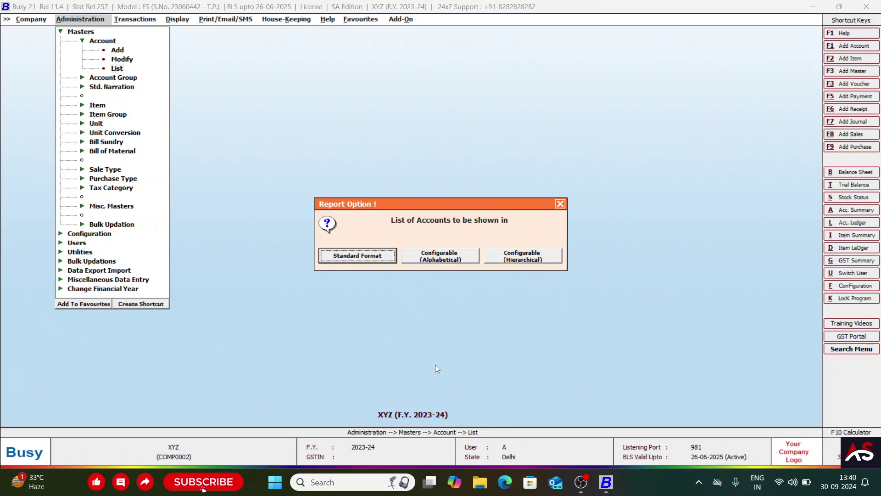
{"action": "key", "text": "Return"}
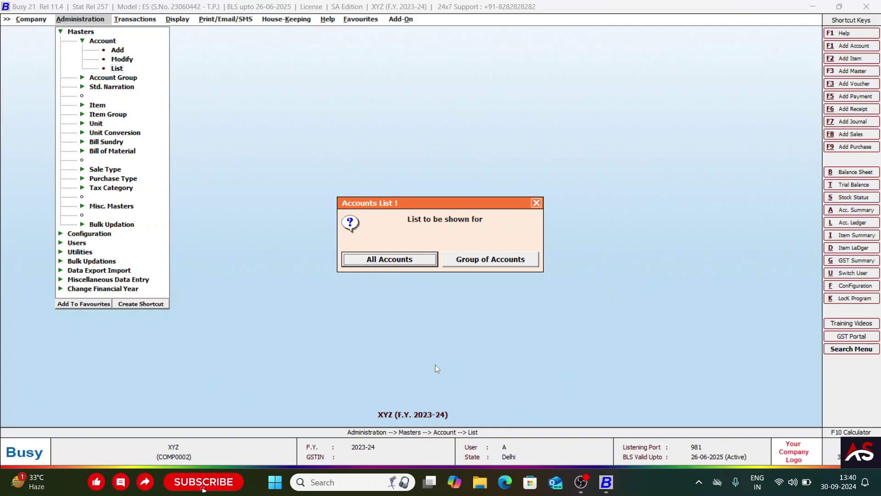
{"action": "key", "text": "Right"}
{"action": "key", "text": "Left"}
{"action": "key", "text": "Right"}
{"action": "key", "text": "Left"}
{"action": "key", "text": "Right"}
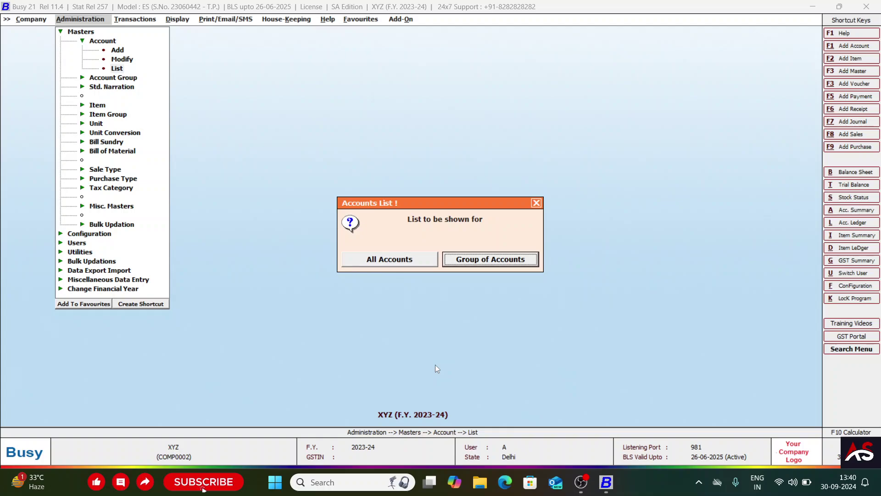
{"action": "key", "text": "Return"}
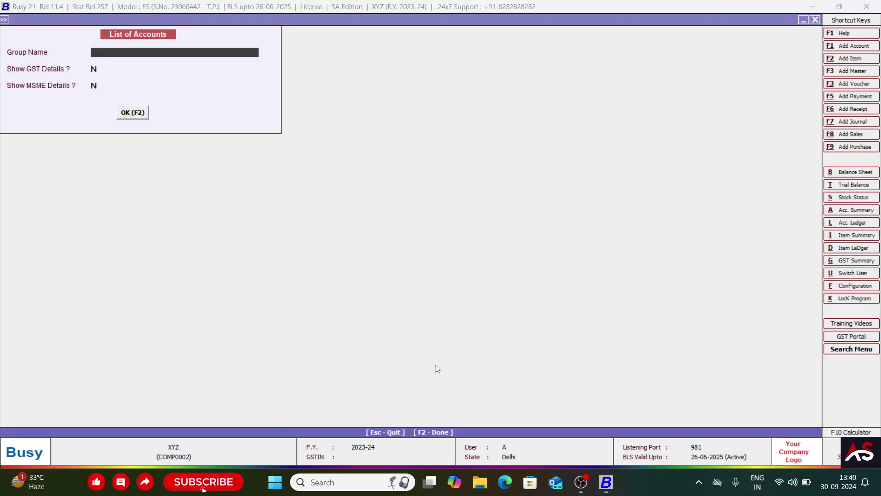
{"action": "type", "text": "sundr"}
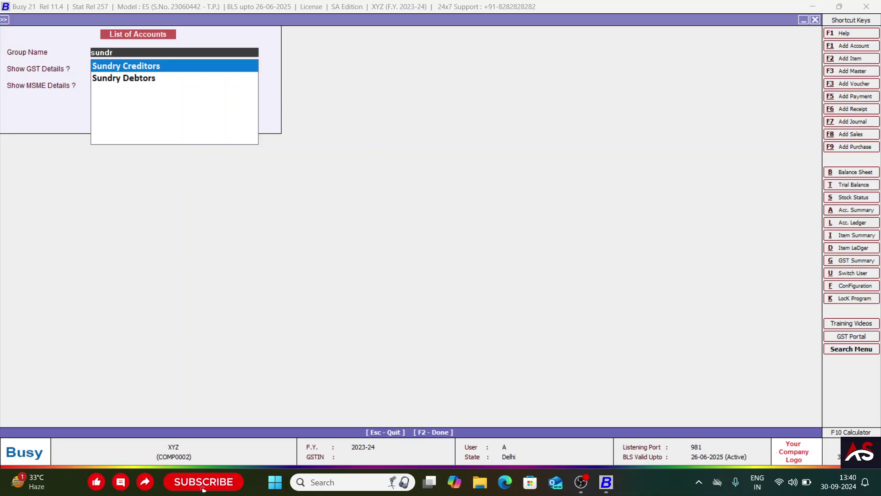
{"action": "key", "text": "Return"}
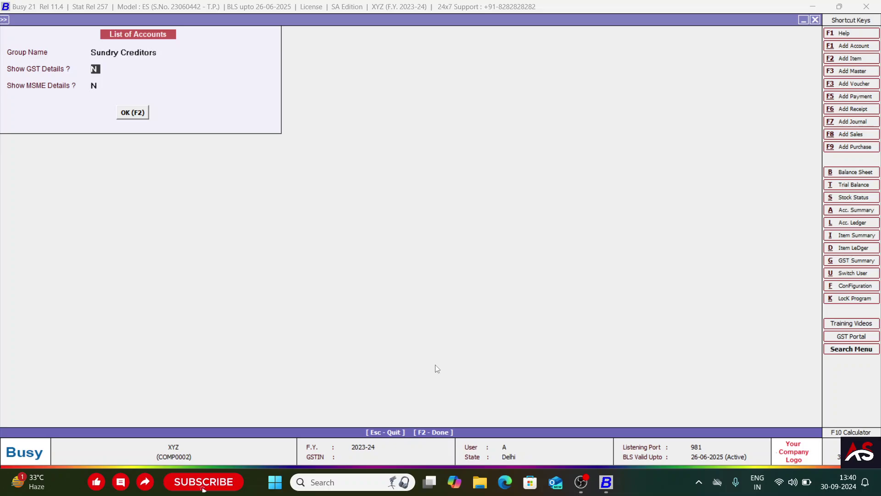
- Drop the group filter and rerun the Standard Format list for All Accounts
{"action": "key", "text": "F2"}
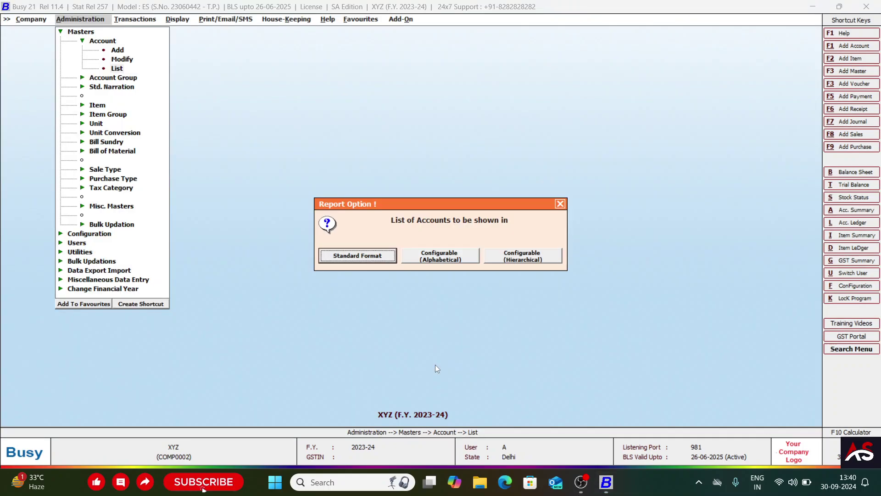
{"action": "key", "text": "Right"}
{"action": "key", "text": "Left"}
{"action": "key", "text": "Return"}
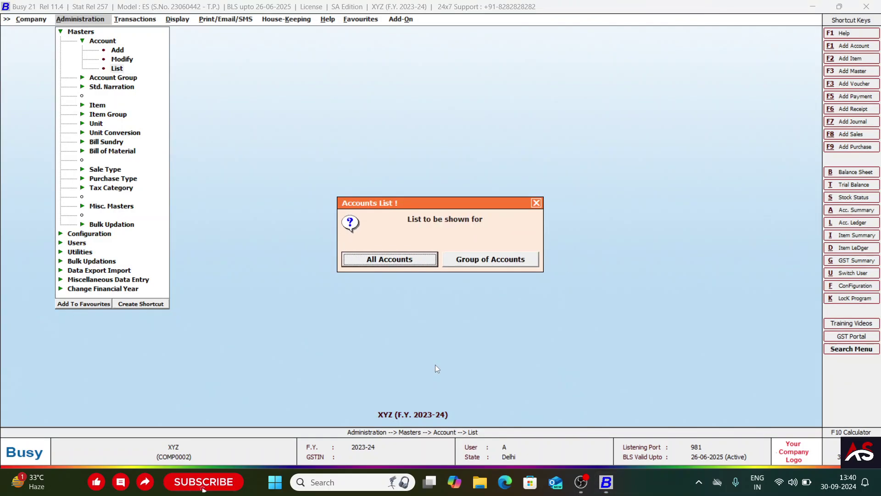
{"action": "key", "text": "Return"}
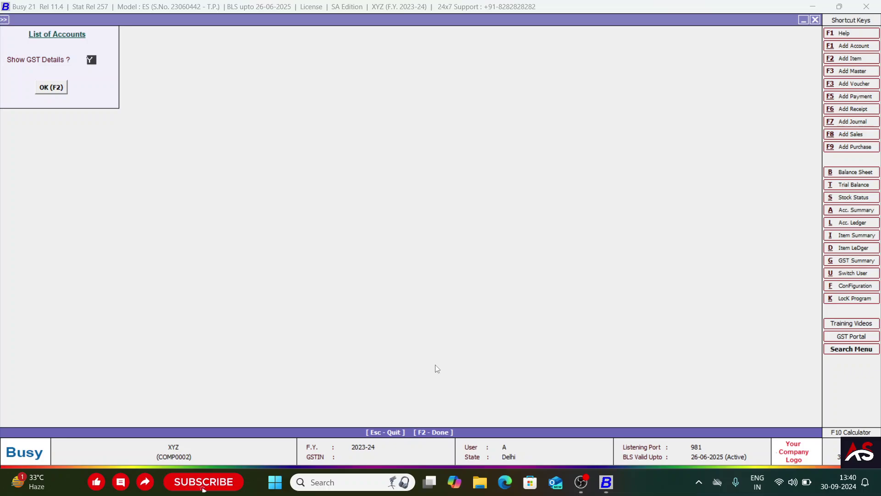
- Show the all-accounts list with GST details set to Y and browse down from Cash
{"action": "type", "text": "y"}
{"action": "key", "text": "Return"}
{"action": "key", "text": "Return"}
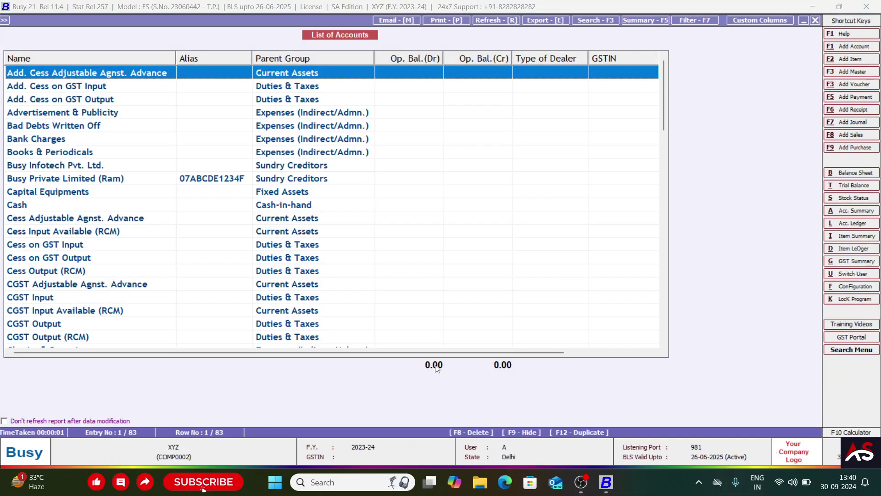
{"action": "key", "text": "Down"}
{"action": "type", "text": "cash"}
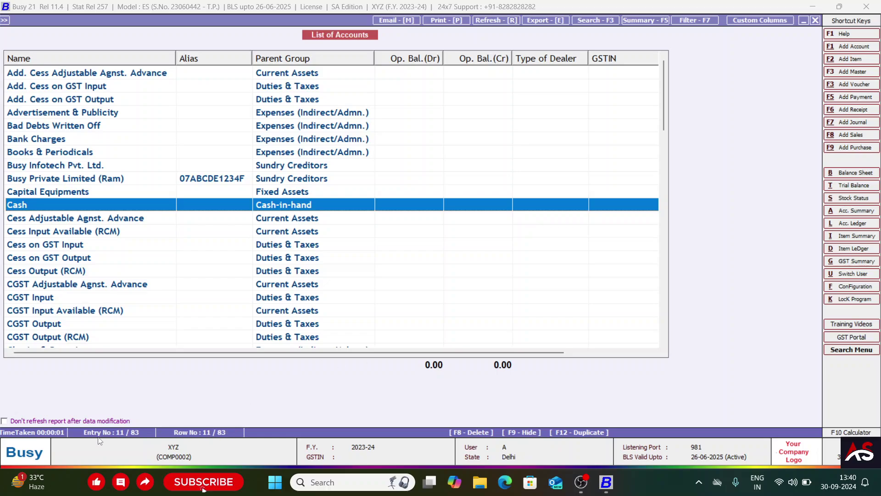
{"action": "key", "text": "Down"}
{"action": "key", "text": "Down"}
{"action": "key", "text": "Down"}
{"action": "key", "text": "Down"}
{"action": "key", "text": "Down"}
{"action": "key", "text": "Down"}
{"action": "key", "text": "Down"}
{"action": "key", "text": "Down"}
{"action": "key", "text": "Down"}
{"action": "key", "text": "Down"}
{"action": "key", "text": "Down"}
{"action": "key", "text": "Down"}
{"action": "key", "text": "Down"}
{"action": "key", "text": "Down"}
{"action": "key", "text": "Down"}
{"action": "key", "text": "Down"}
{"action": "key", "text": "Down"}
{"action": "key", "text": "Down"}
{"action": "key", "text": "Down"}
{"action": "key", "text": "Down"}
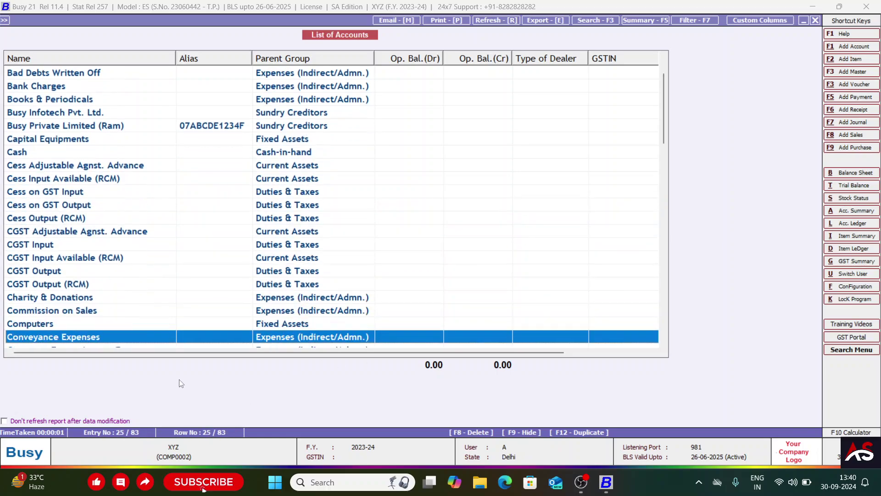
{"action": "key", "text": "Down"}
{"action": "key", "text": "Down"}
{"action": "key", "text": "Down"}
{"action": "key", "text": "Down"}
{"action": "key", "text": "Down"}
{"action": "key", "text": "Down"}
{"action": "key", "text": "Down"}
{"action": "key", "text": "Down"}
{"action": "key", "text": "Down"}
{"action": "key", "text": "Down"}
{"action": "key", "text": "Down"}
{"action": "key", "text": "Down"}
{"action": "key", "text": "Down"}
{"action": "key", "text": "Down"}
{"action": "key", "text": "Down"}
{"action": "key", "text": "Down"}
{"action": "key", "text": "Down"}
{"action": "key", "text": "Down"}
{"action": "key", "text": "Down"}
{"action": "key", "text": "Down"}
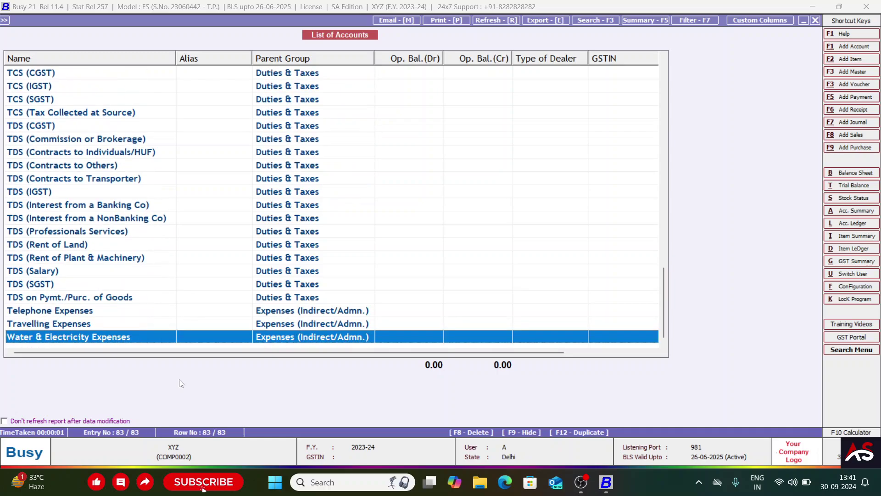
{"action": "scroll", "coordinate": [196, 214], "scroll_direction": "up", "scroll_amount": 15}
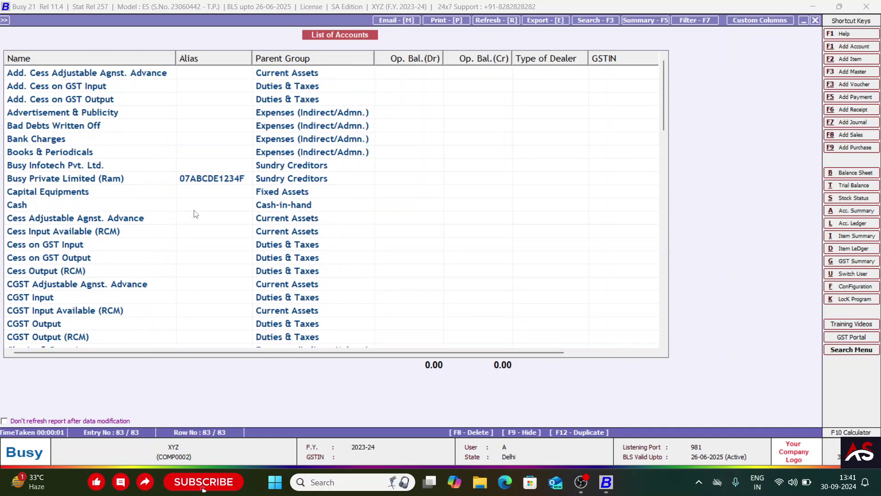
- Sort the 83 accounts by Parent Group and scroll through the grouped list
{"action": "left_click", "coordinate": [282, 58]}
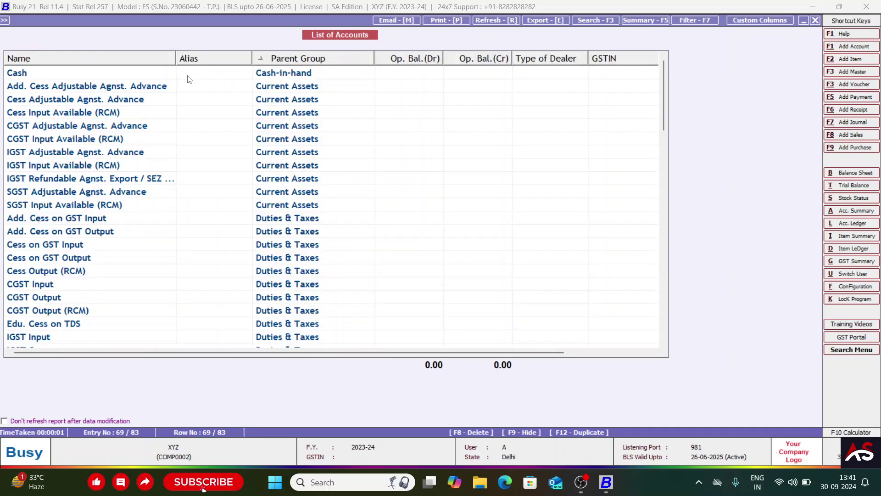
{"action": "left_click", "coordinate": [188, 76]}
{"action": "key", "text": "Down"}
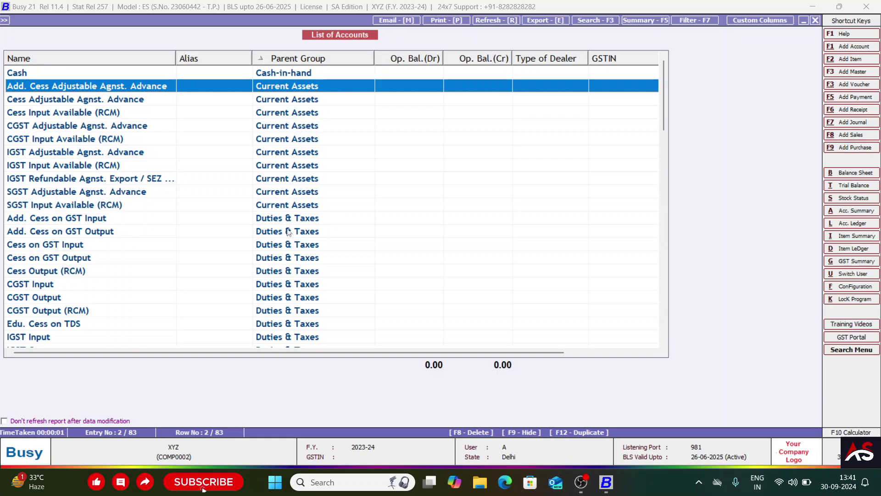
{"action": "scroll", "coordinate": [287, 236], "scroll_direction": "down", "scroll_amount": 2}
{"action": "left_click", "coordinate": [287, 234]}
{"action": "scroll", "coordinate": [288, 237], "scroll_direction": "down", "scroll_amount": 12}
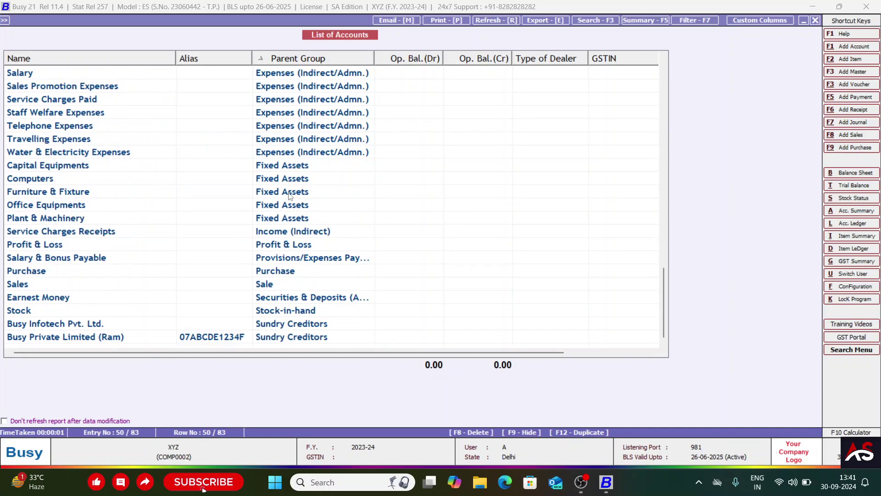
- Check that Busy Private Limited sits under Sundry Creditors, then close the report
{"action": "left_click", "coordinate": [290, 193]}
{"action": "left_click", "coordinate": [279, 241]}
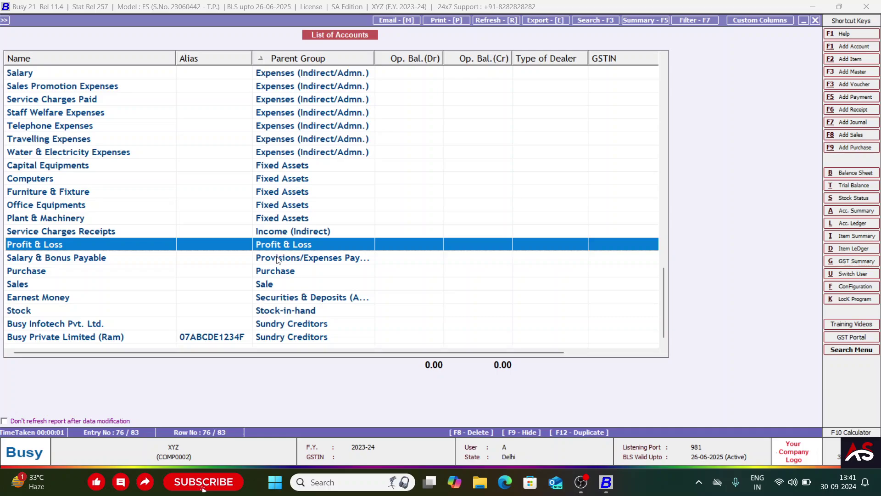
{"action": "left_click", "coordinate": [278, 259]}
{"action": "left_click", "coordinate": [277, 273]}
{"action": "left_click", "coordinate": [271, 285]}
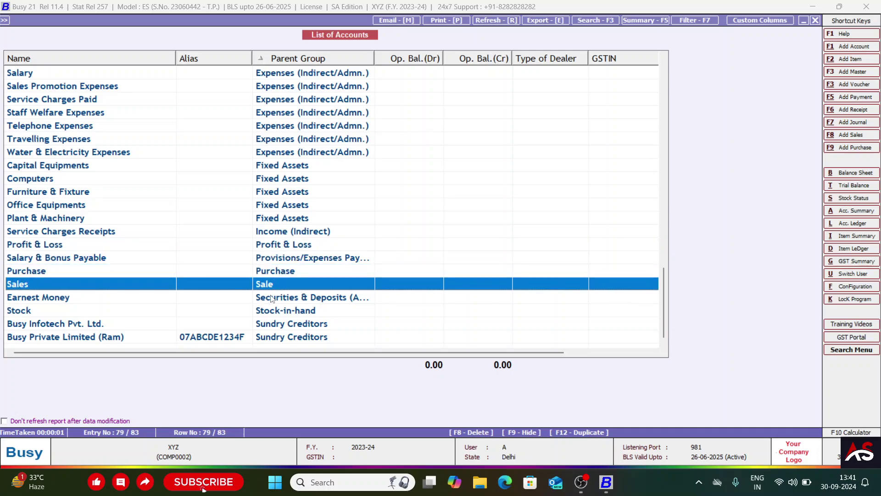
{"action": "left_click", "coordinate": [272, 298]}
{"action": "left_click", "coordinate": [271, 324]}
{"action": "left_click", "coordinate": [272, 338]}
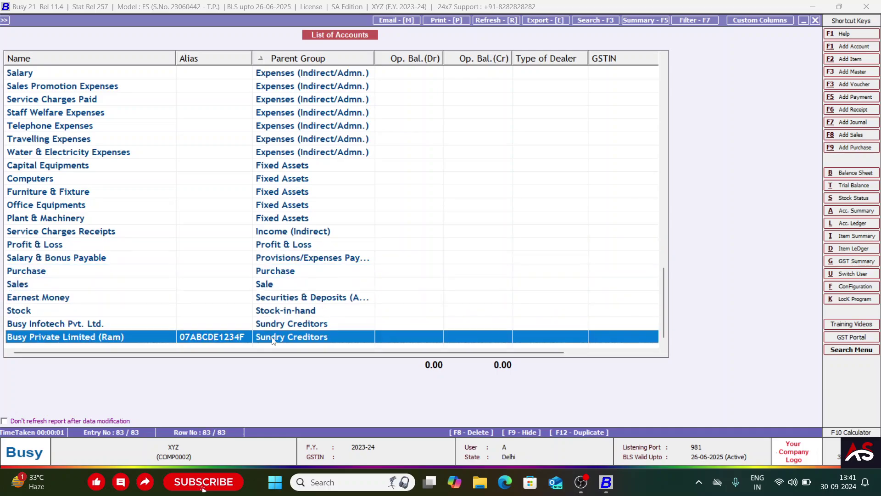
{"action": "scroll", "coordinate": [272, 340], "scroll_direction": "up", "scroll_amount": 5}
{"action": "key", "text": "Escape"}
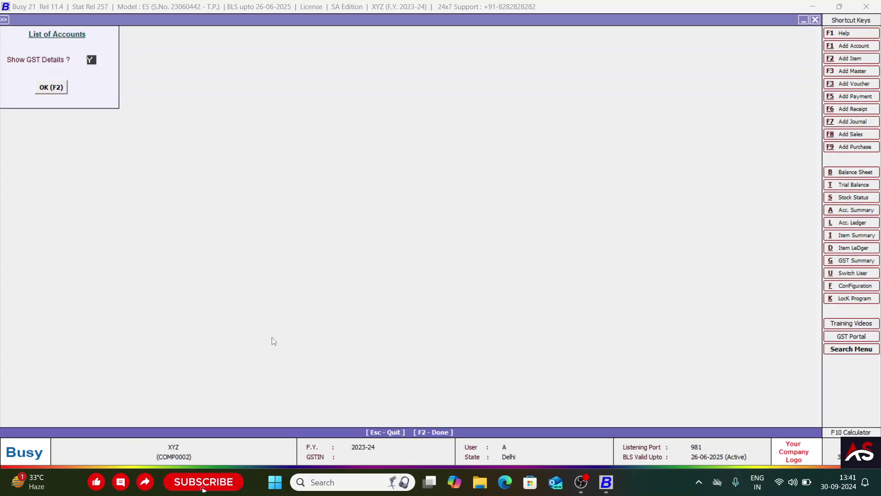
- Set up an on-screen List of Accounts in standard format, limited to one account group
{"action": "key", "text": "Escape"}
{"action": "key", "text": "Return"}
{"action": "key", "text": "Return"}
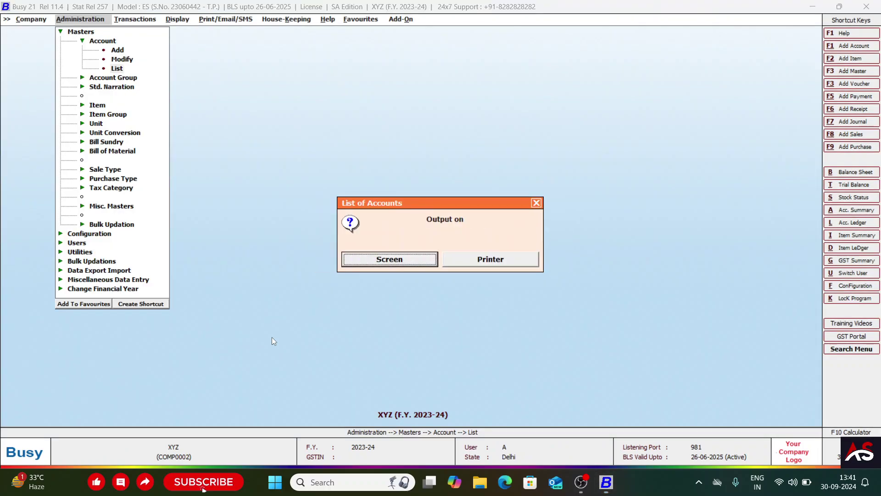
{"action": "key", "text": "Escape"}
{"action": "key", "text": "Return"}
{"action": "key", "text": "Escape"}
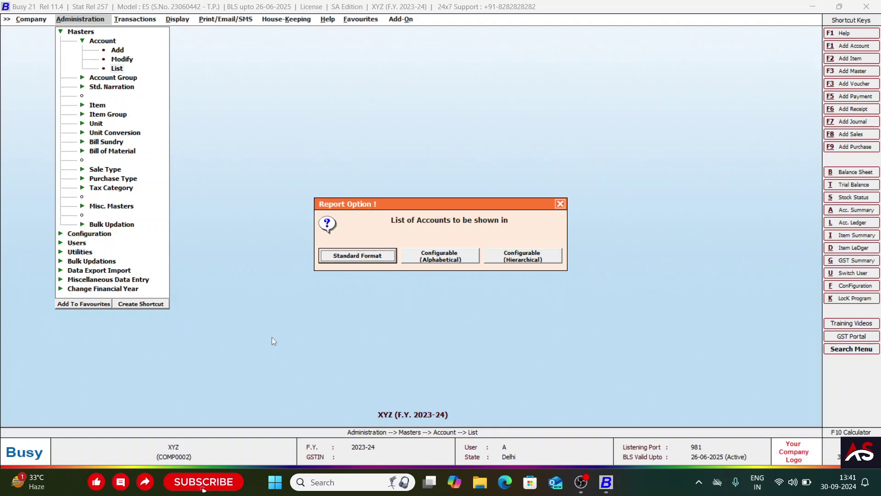
{"action": "key", "text": "Return"}
{"action": "key", "text": "Right"}
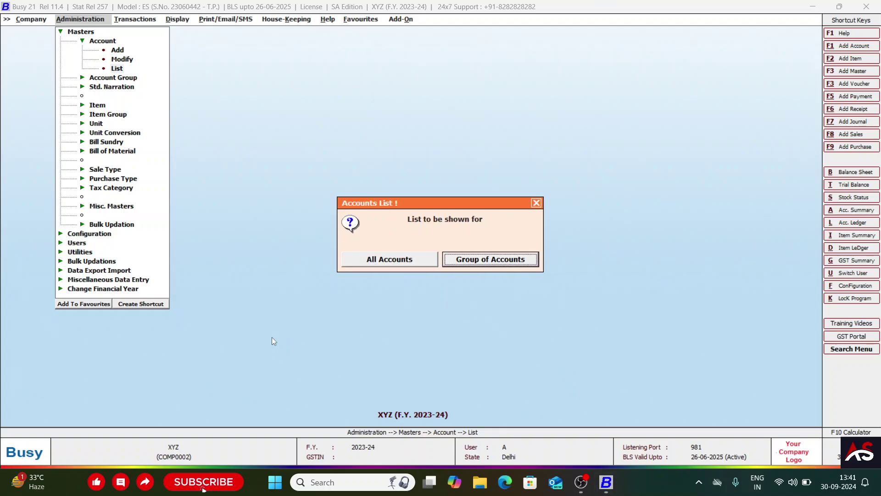
{"action": "key", "text": "Return"}
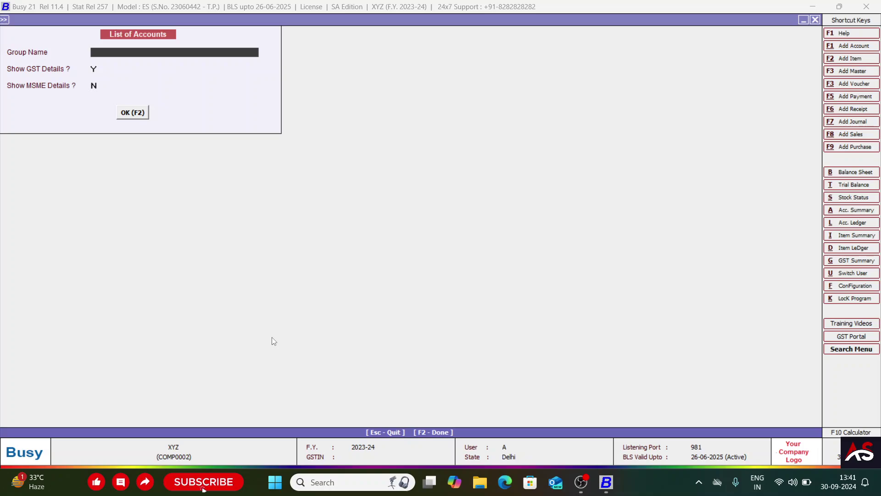
- View the Current Assets account list with a widened Parent Group column
{"action": "type", "text": "curre"}
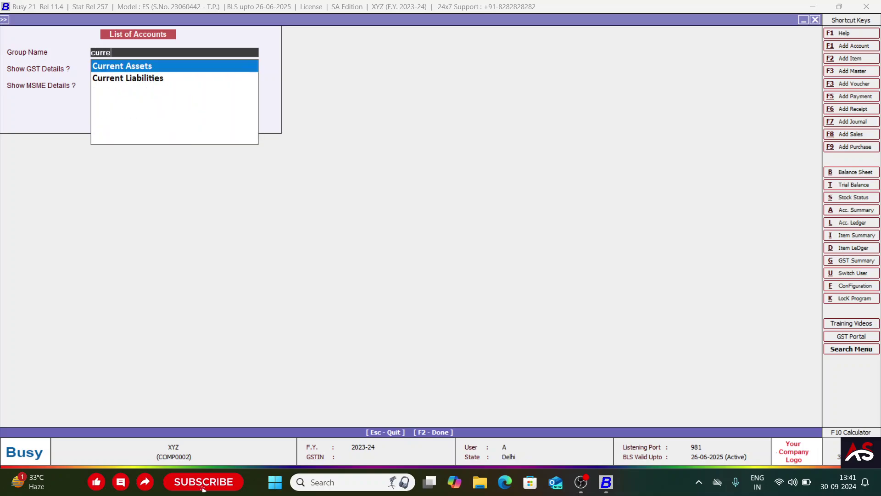
{"action": "key", "text": "Return"}
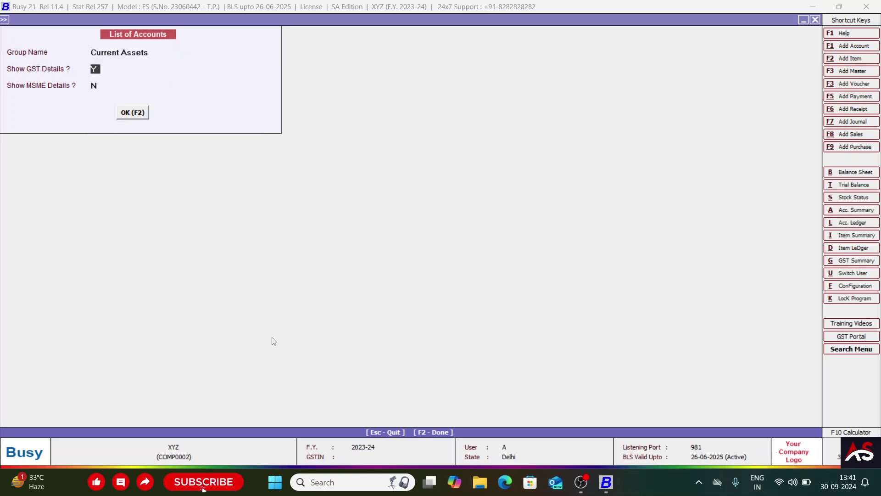
{"action": "key", "text": "Return"}
{"action": "key", "text": "Up"}
{"action": "key", "text": "Return"}
{"action": "key", "text": "Return"}
{"action": "key", "text": "Return"}
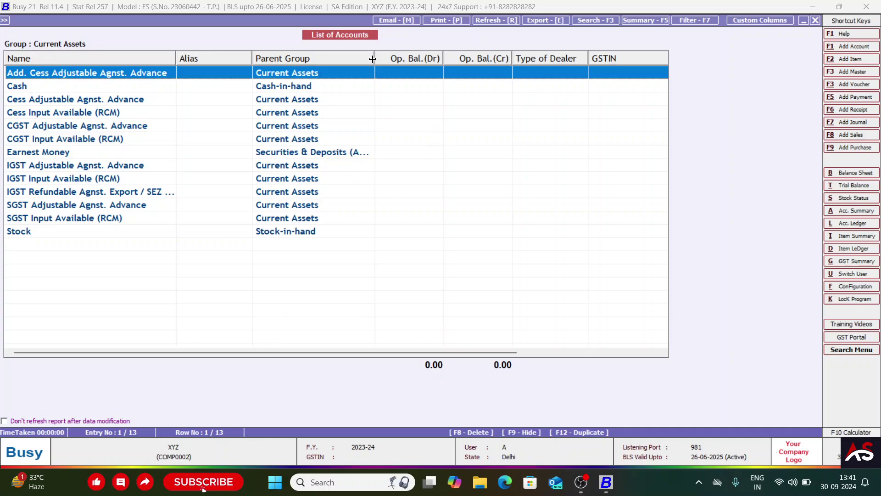
{"action": "left_click_drag", "start_coordinate": [374, 59], "coordinate": [425, 59]}
{"action": "left_click", "coordinate": [338, 143]}
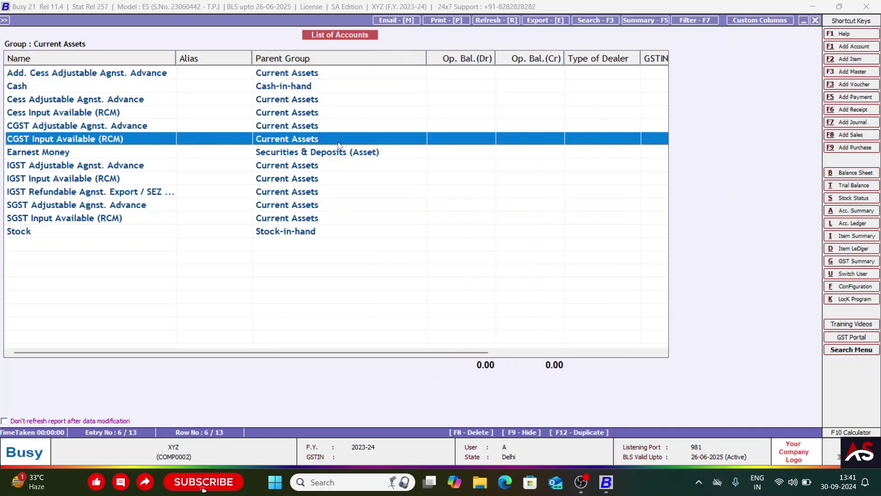
{"action": "key", "text": "Down"}
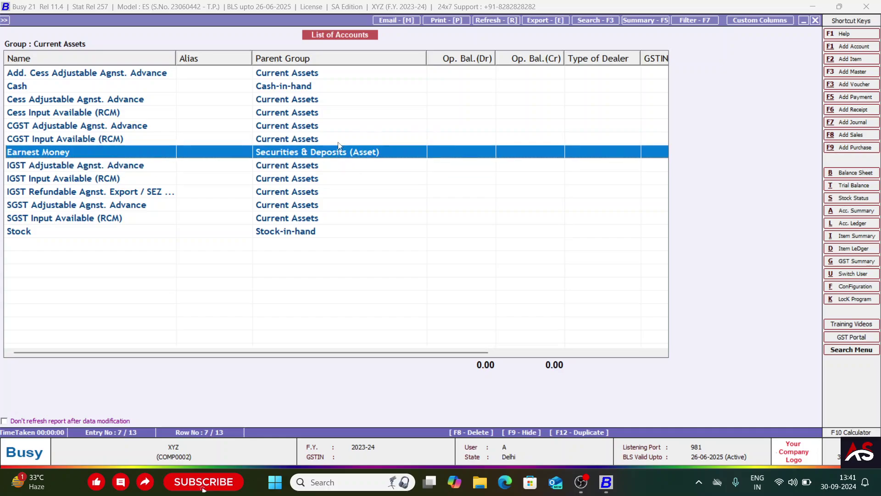
{"action": "key", "text": "Escape"}
- View the Current Liabilities account list and confirm Busy Private Limited appears
{"action": "type", "text": "curre"}
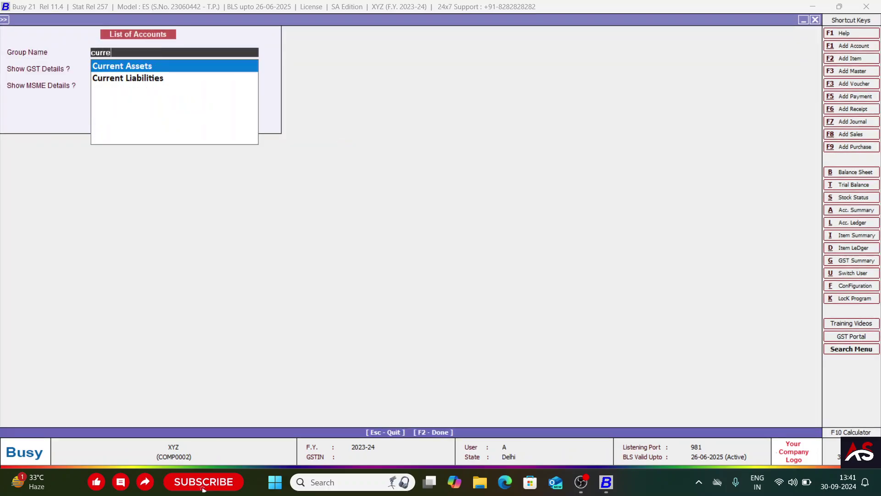
{"action": "key", "text": "Down"}
{"action": "key", "text": "Return"}
{"action": "key", "text": "Return"}
{"action": "key", "text": "Return"}
{"action": "key", "text": "Down"}
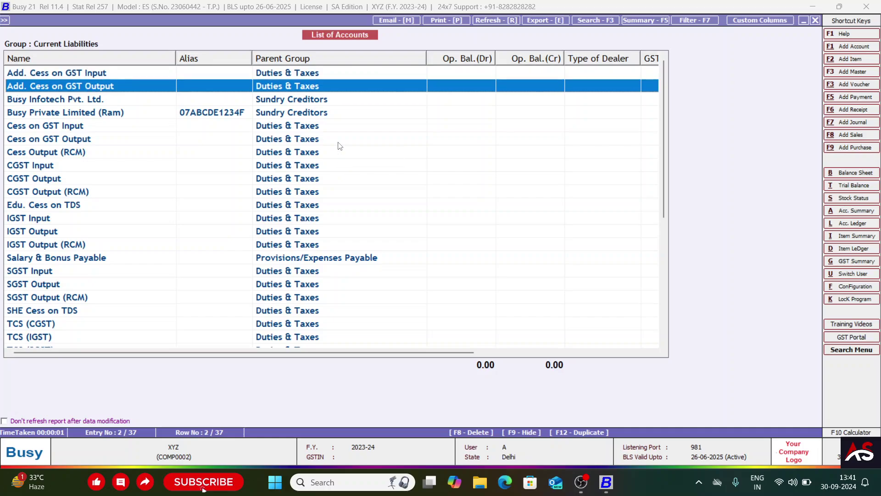
{"action": "scroll", "coordinate": [340, 146], "scroll_direction": "down", "scroll_amount": 5}
{"action": "scroll", "coordinate": [340, 146], "scroll_direction": "up", "scroll_amount": 5}
{"action": "key", "text": "Escape"}
- View the Sundry Creditors list of two accounts, then close the account lists
{"action": "type", "text": "sundr"}
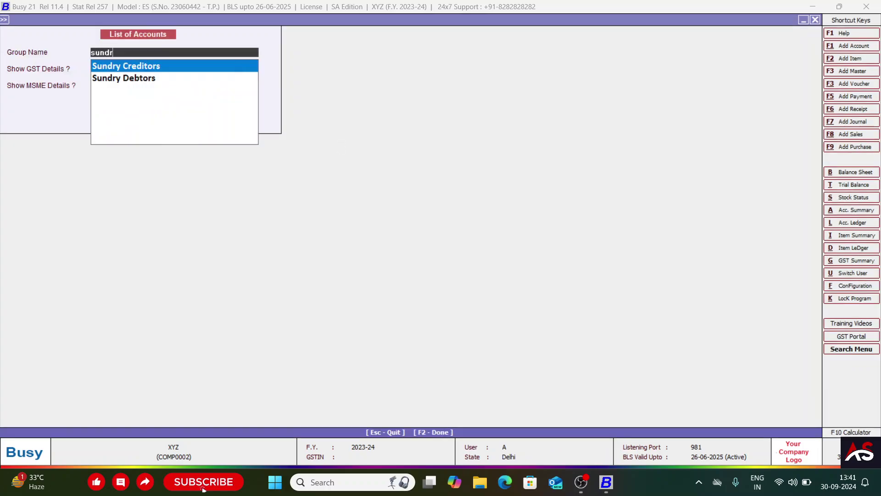
{"action": "key", "text": "Return"}
{"action": "key", "text": "Return"}
{"action": "key", "text": "Return"}
{"action": "key", "text": "Return"}
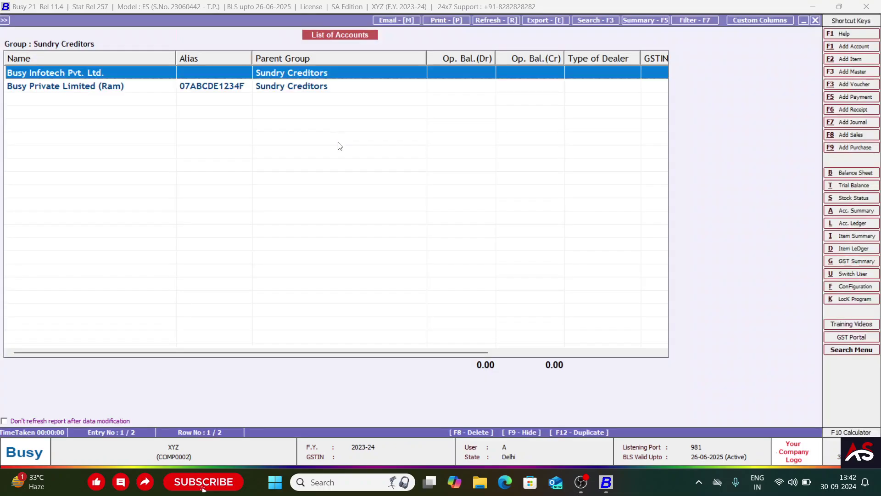
{"action": "key", "text": "Escape"}
{"action": "key", "text": "Escape"}
{"action": "key", "text": "Escape"}
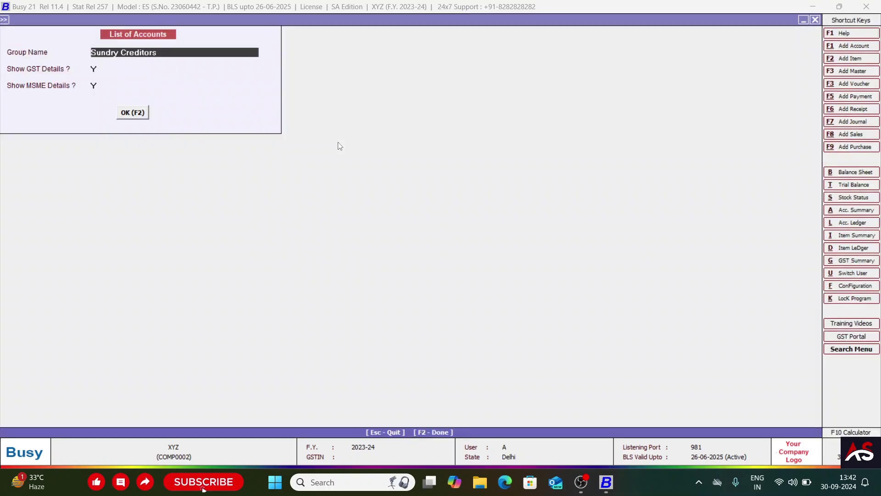
{"action": "key", "text": "Escape"}
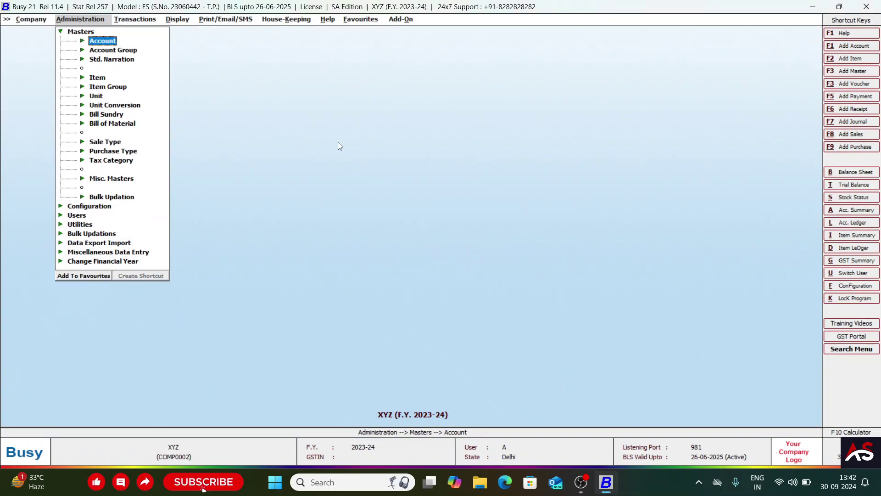
- Browse the Account options under Administration > Masters
{"action": "key", "text": "Return"}
{"action": "key", "text": "Down"}
{"action": "key", "text": "Down"}
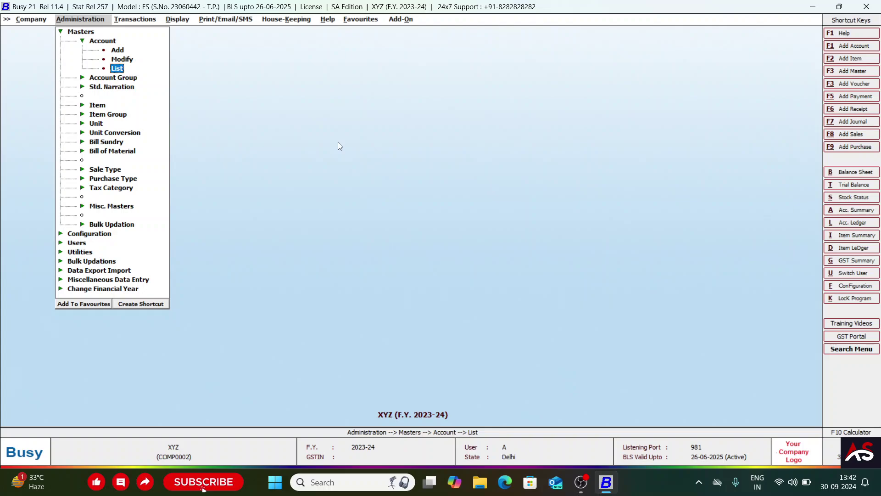
{"action": "key", "text": "Up"}
{"action": "key", "text": "Up"}
{"action": "key", "text": "Up"}
{"action": "key", "text": "Escape"}
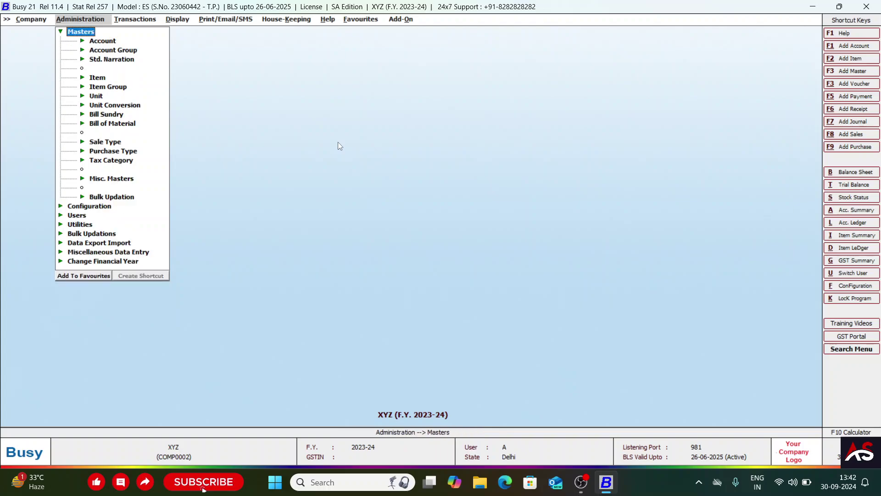
{"action": "key", "text": "Down"}
{"action": "key", "text": "Up"}
{"action": "key", "text": "Down"}
- Open the List of Accounts options, then cancel back without viewing a report
{"action": "key", "text": "Return"}
{"action": "key", "text": "Down"}
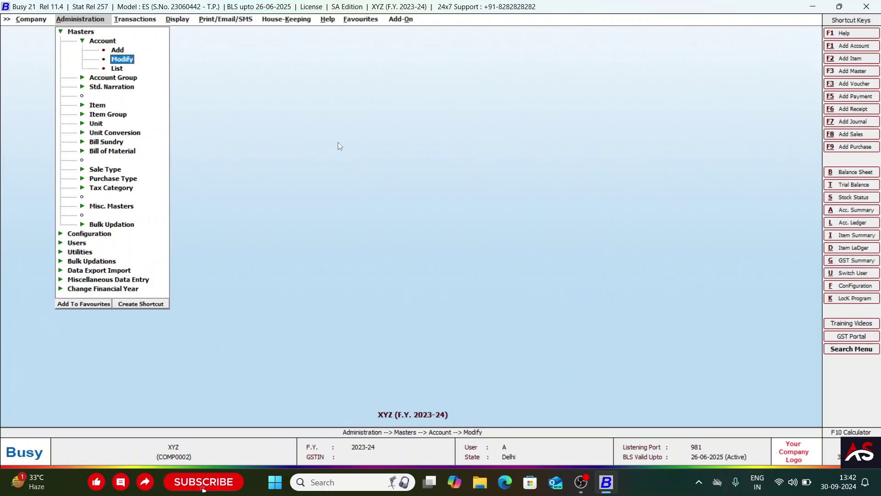
{"action": "key", "text": "Down"}
{"action": "key", "text": "Return"}
{"action": "key", "text": "Return"}
{"action": "key", "text": "Return"}
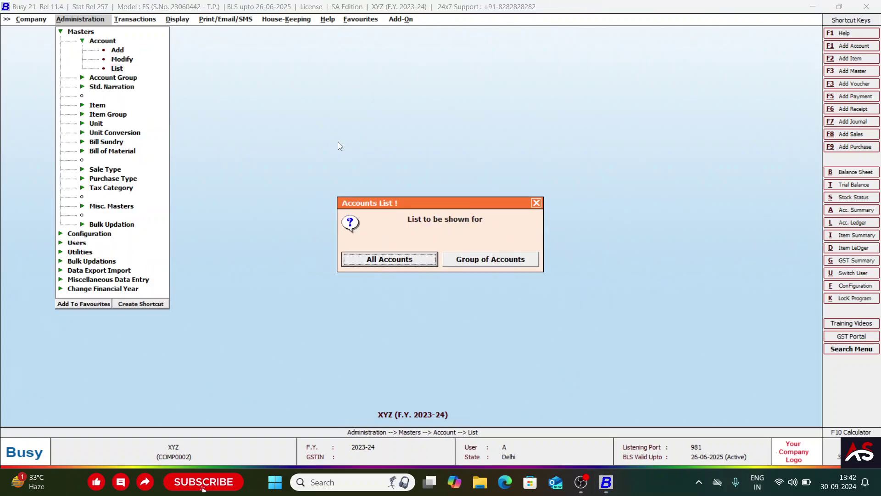
{"action": "key", "text": "Return"}
{"action": "key", "text": "Return"}
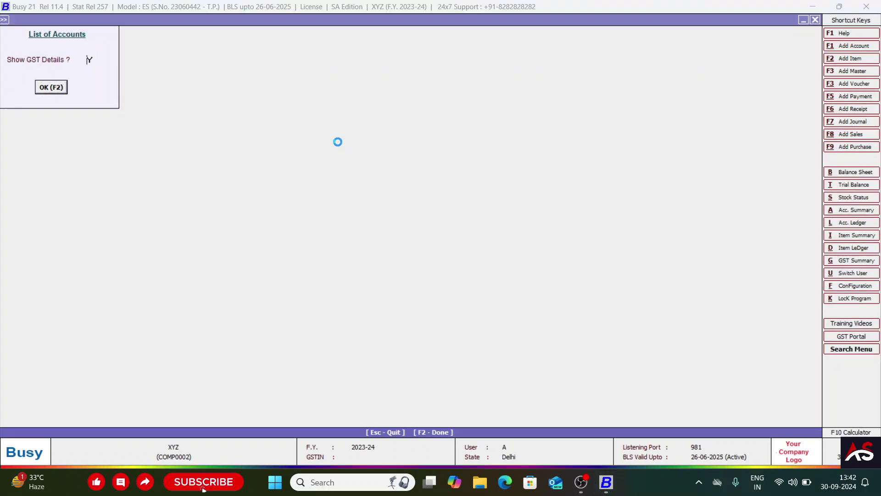
{"action": "key", "text": "Escape"}
{"action": "key", "text": "Escape"}
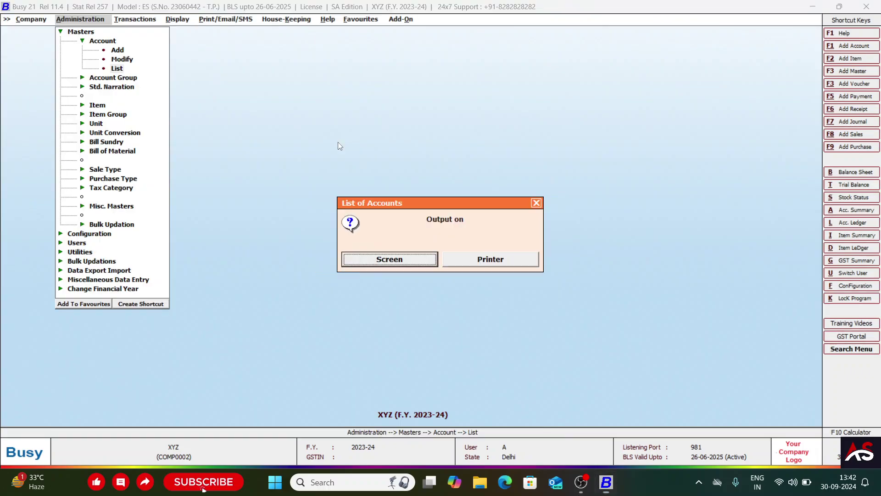
{"action": "key", "text": "Escape"}
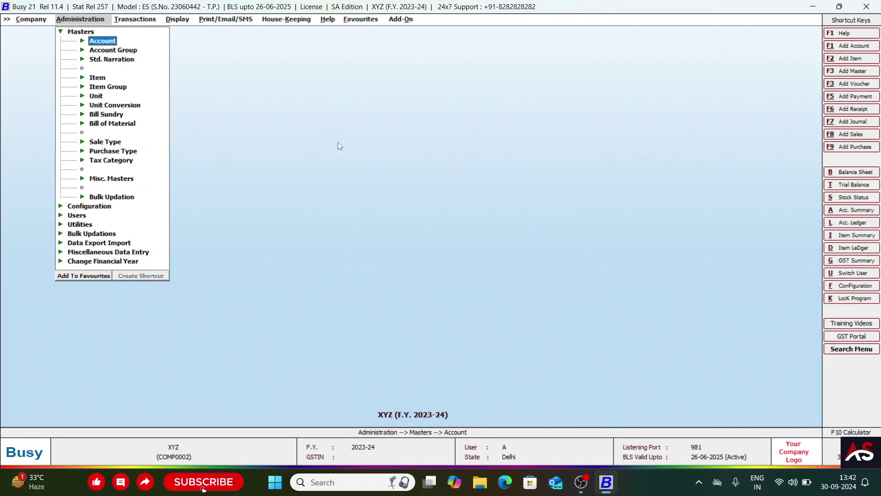
- Look over the Add and Modify account options, then close the Masters menu
{"action": "key", "text": "Return"}
{"action": "key", "text": "Down"}
{"action": "key", "text": "Up"}
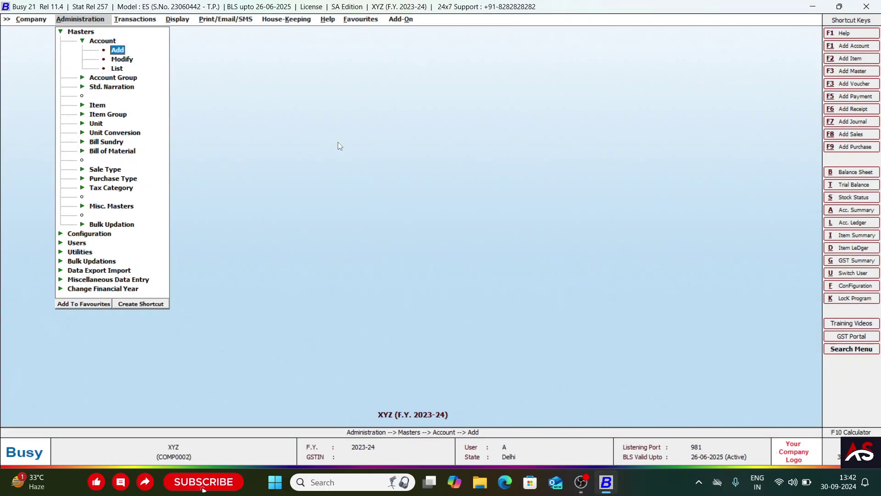
{"action": "key", "text": "Down"}
{"action": "key", "text": "Up"}
{"action": "key", "text": "Down"}
{"action": "key", "text": "Up"}
{"action": "key", "text": "Down"}
{"action": "key", "text": "Down"}
{"action": "key", "text": "Up"}
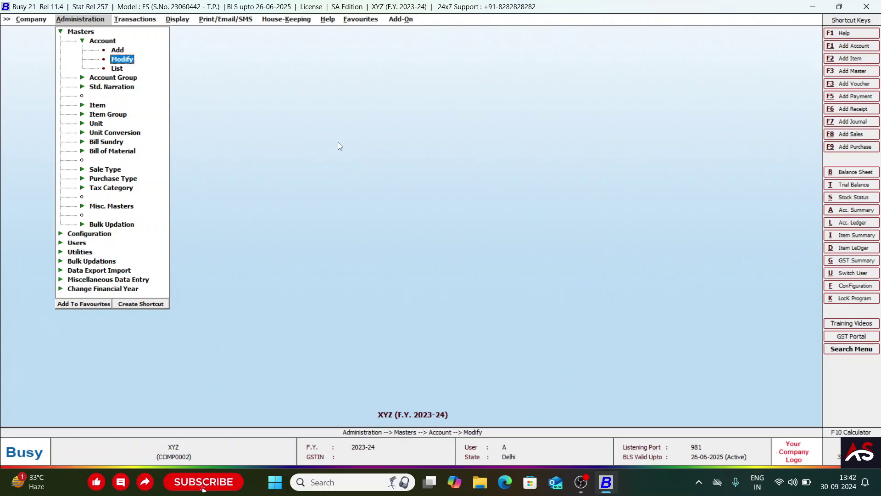
{"action": "key", "text": "Up"}
{"action": "key", "text": "Escape"}
{"action": "key", "text": "Escape"}
{"action": "key", "text": "Escape"}
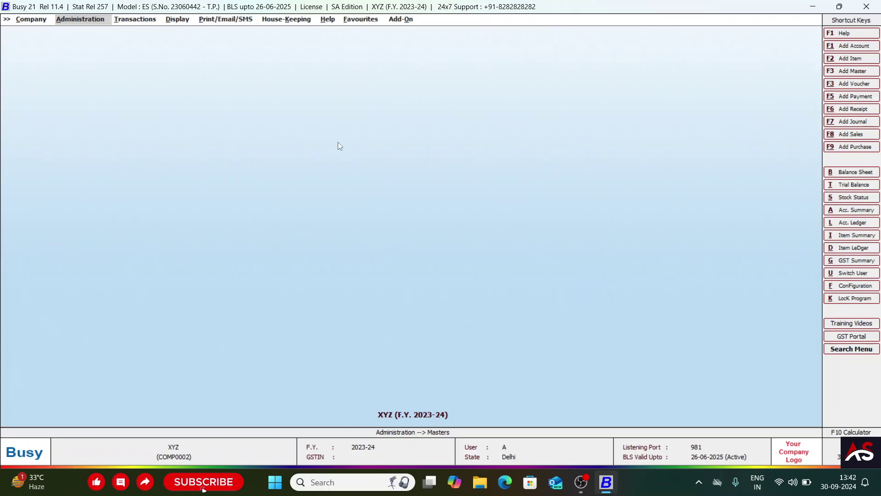
- Close Company XYZ with Yes and exit Busy to the Windows desktop
{"action": "key", "text": "Escape"}
{"action": "key", "text": "Left"}
{"action": "key", "text": "Return"}
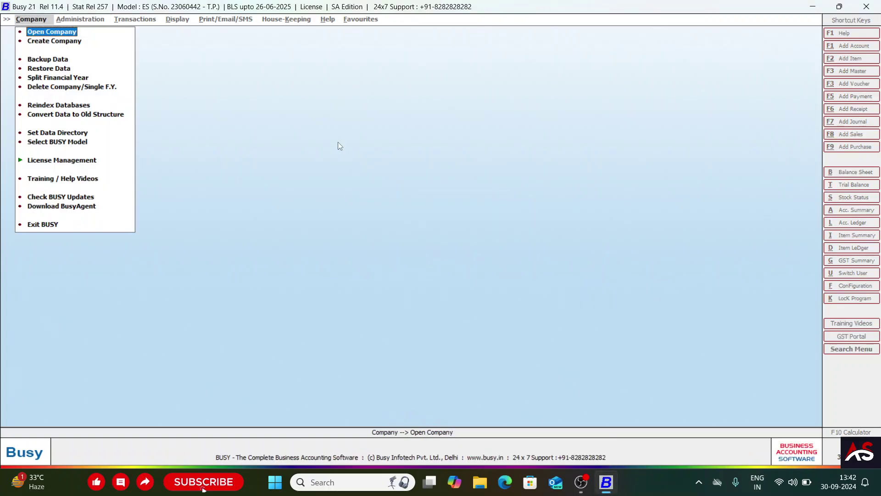
{"action": "key", "text": "Up"}
{"action": "key", "text": "Return"}
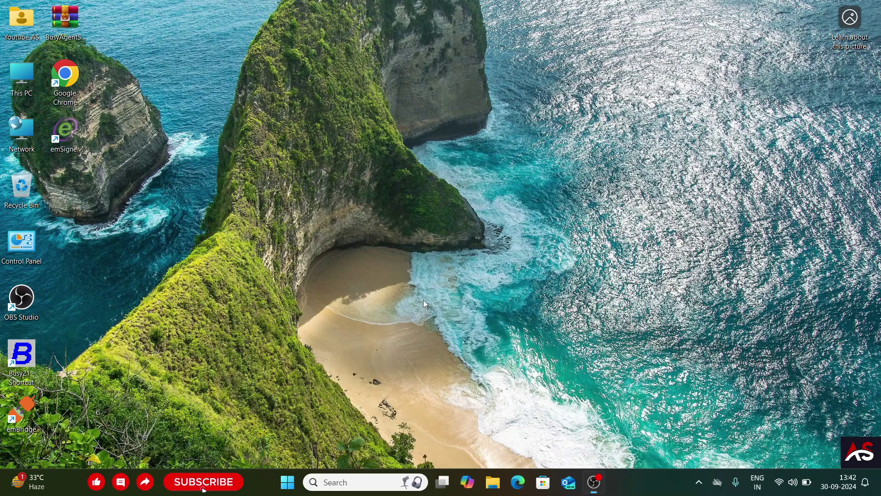